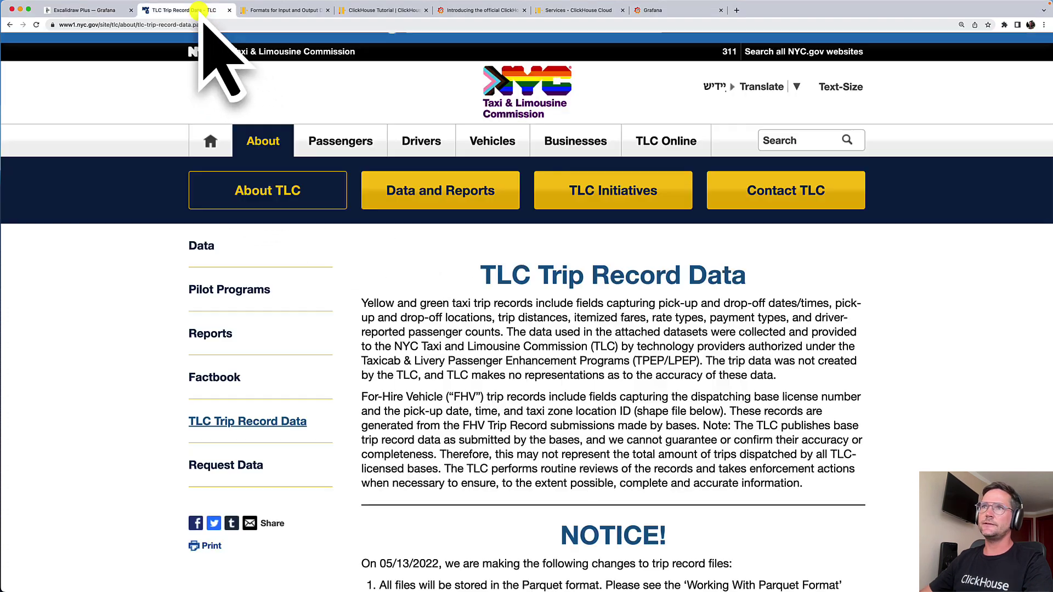
click(205, 10)
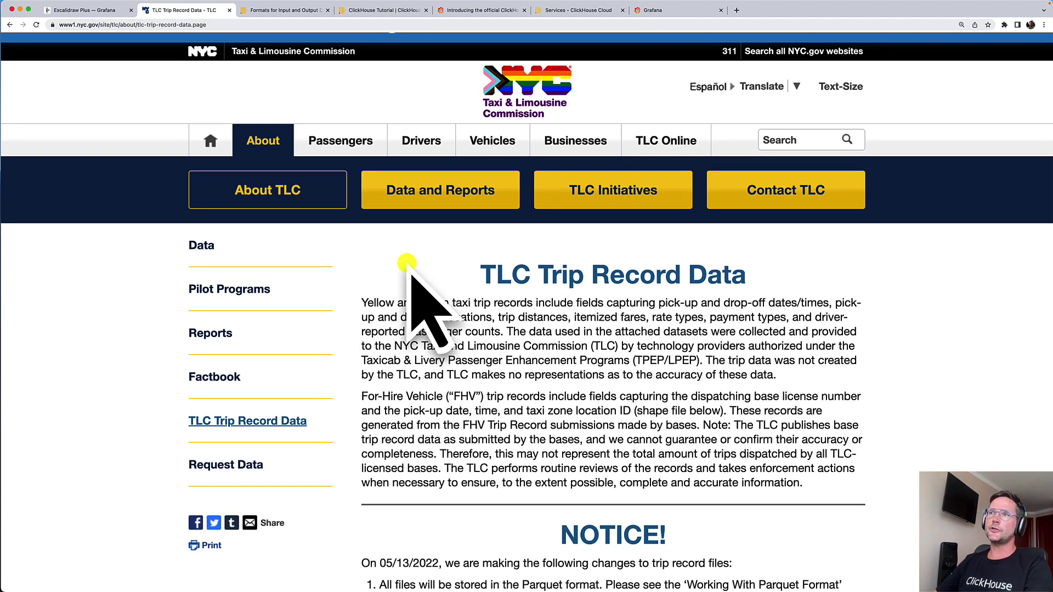
click(297, 10)
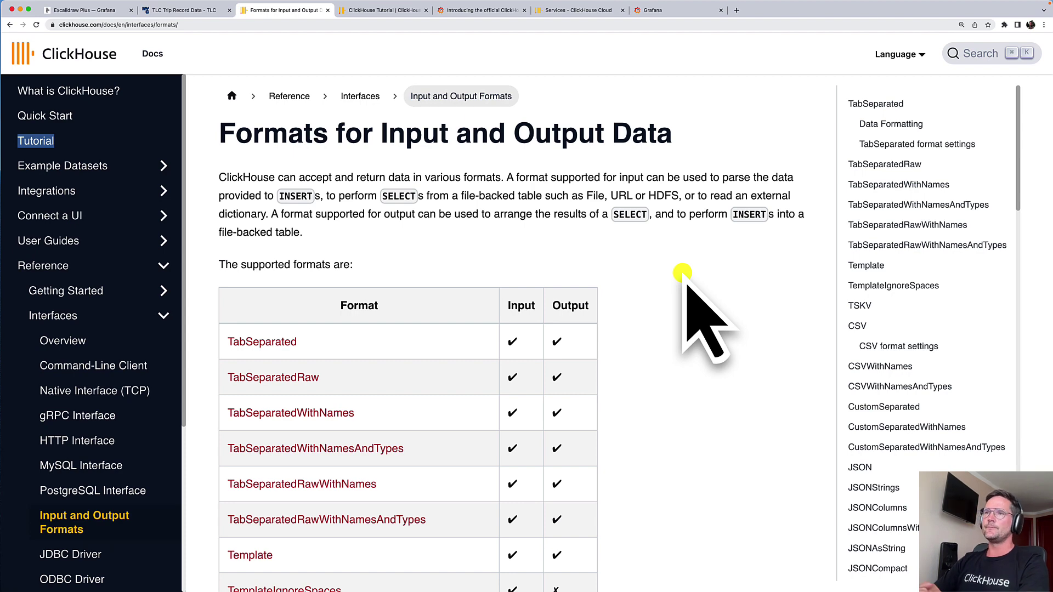
Scroll through the ClickHouse formats table covering Parquet, Arrow, ORC, RowBinary and Native.
scroll(682, 273, down, 3)
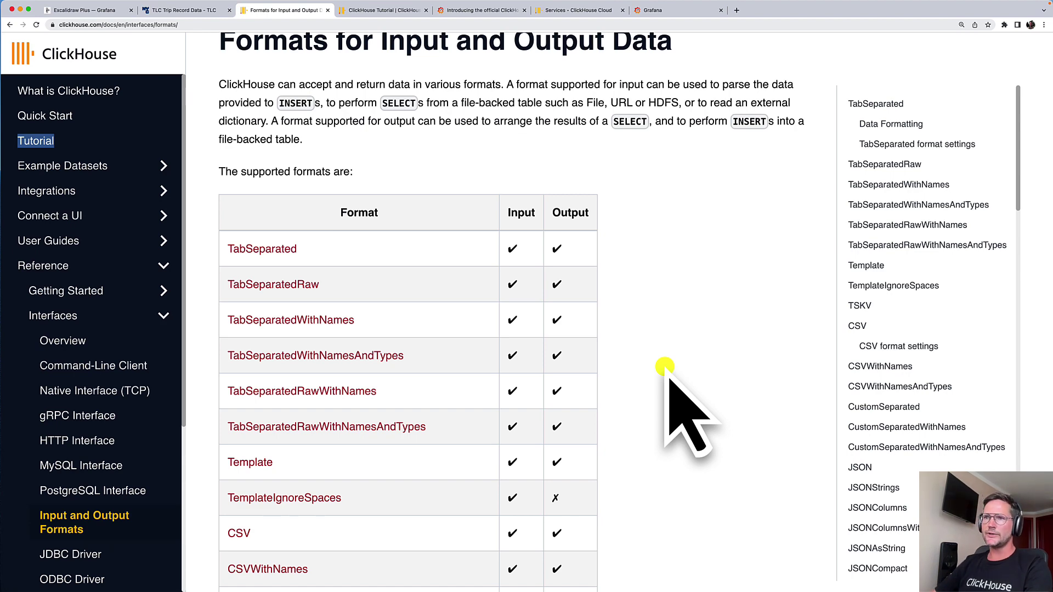
scroll(664, 366, down, 5)
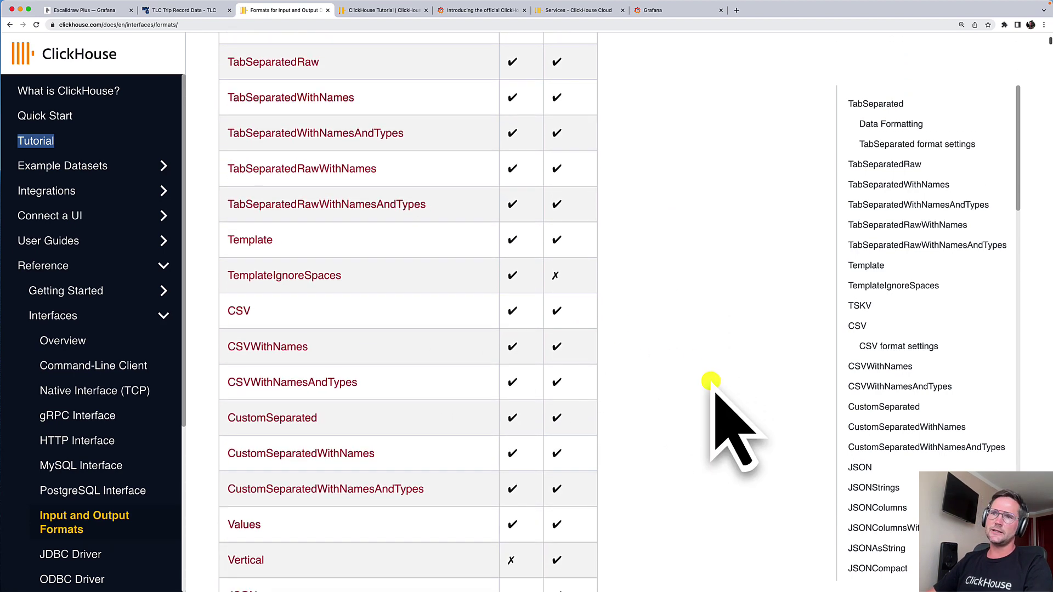
scroll(712, 382, down, 10)
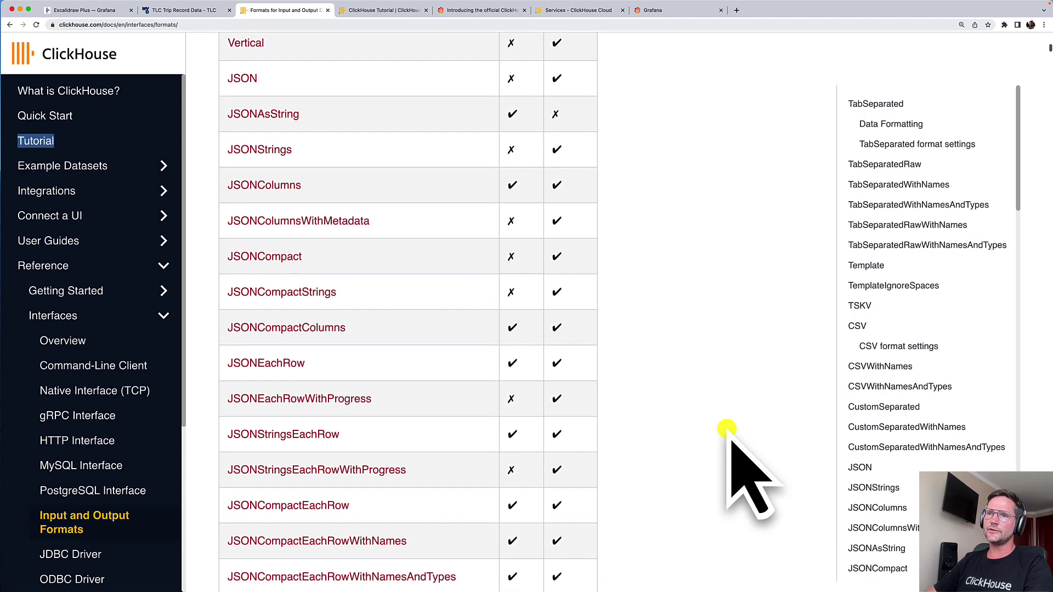
scroll(729, 423, down, 10)
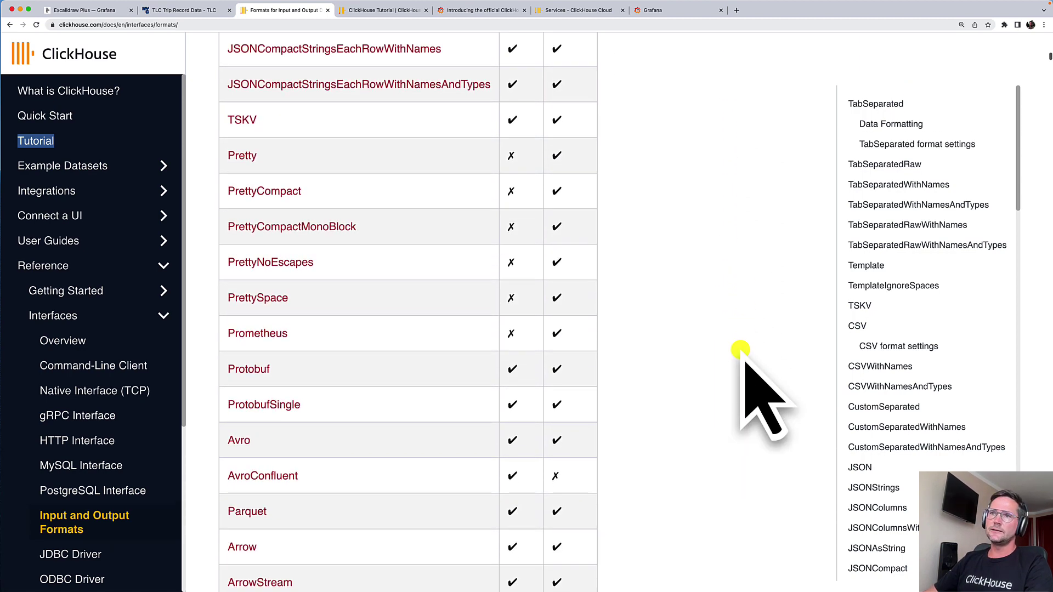
scroll(741, 350, down, 2)
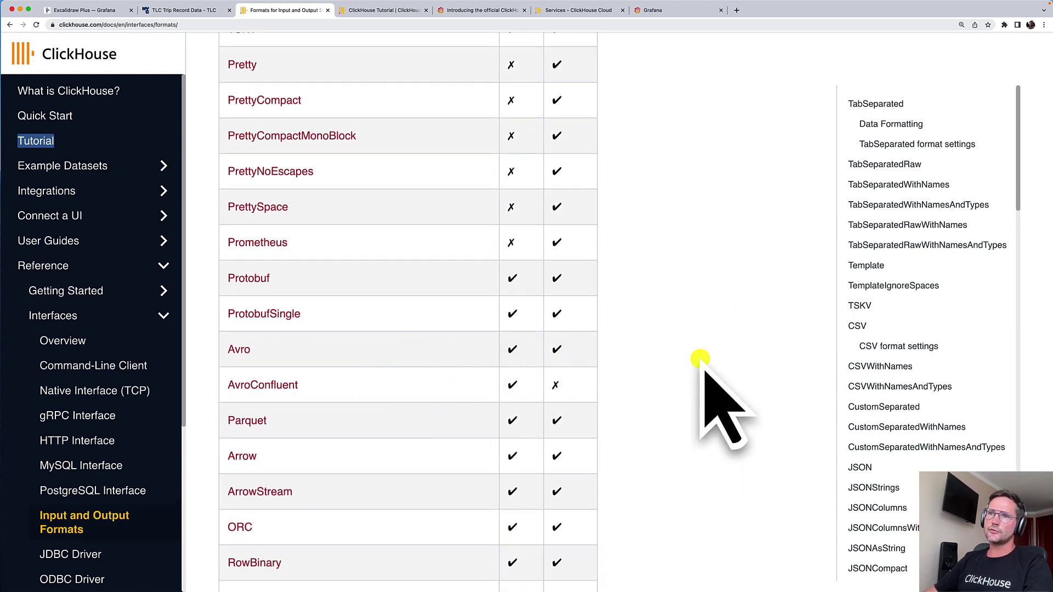
scroll(430, 346, down, 3)
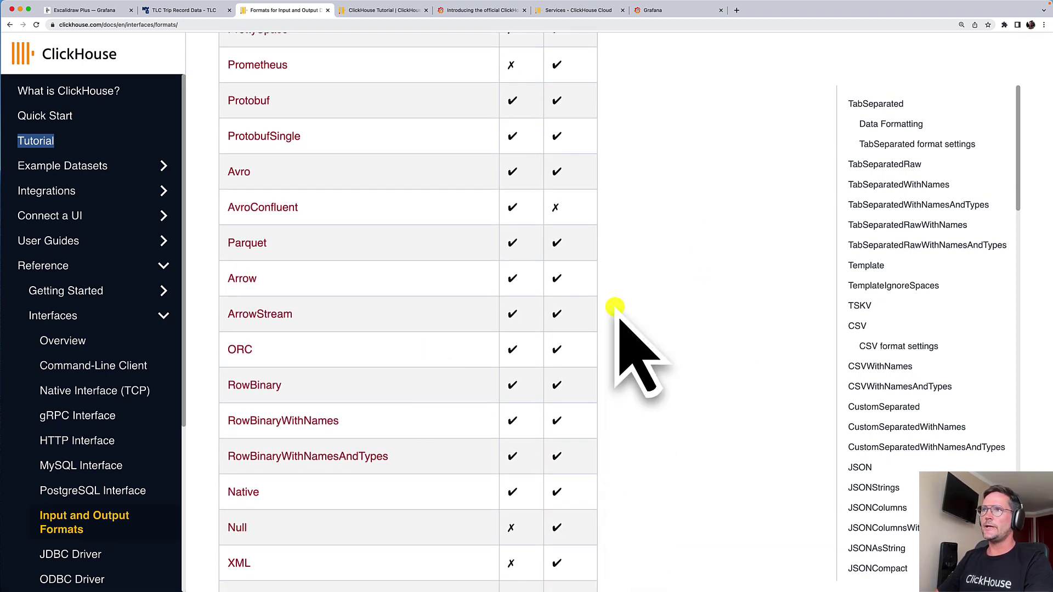
Copy the Grafana-Demo password from its connection details and launch the service's SQL console Query page.
click(576, 10)
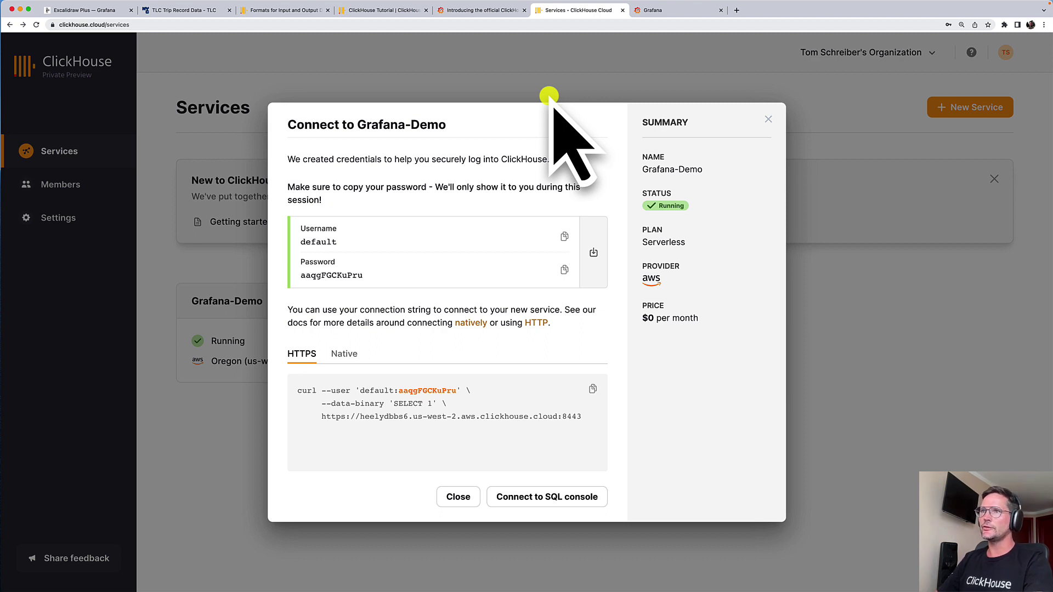
click(565, 269)
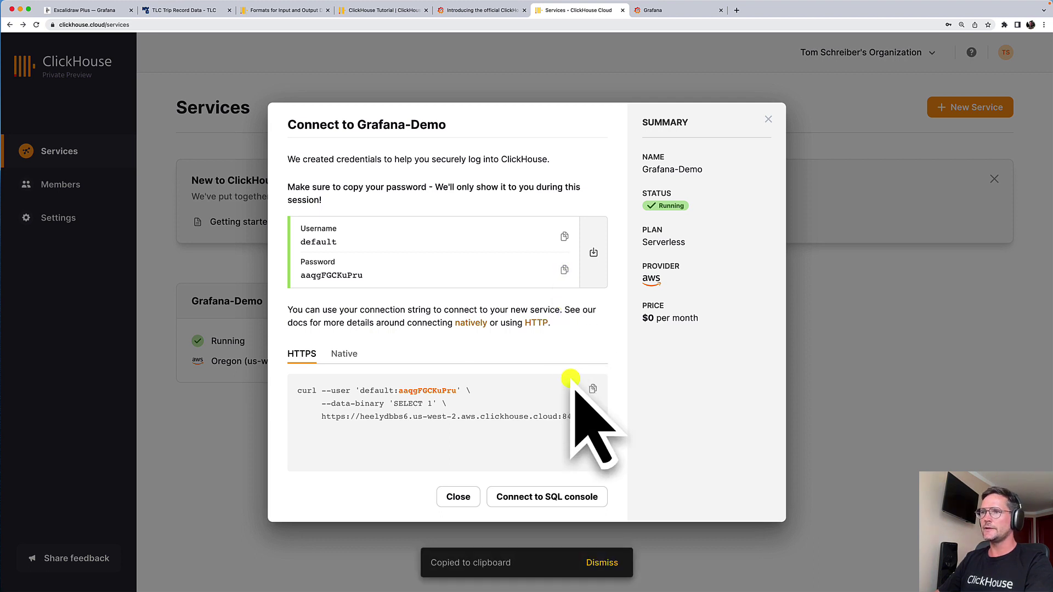
click(547, 497)
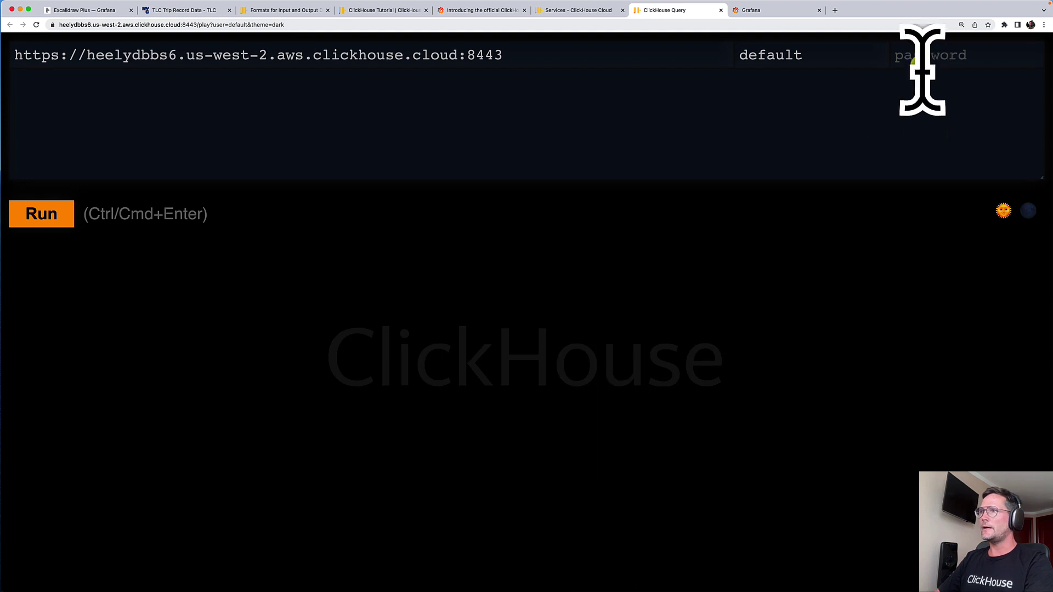
Paste the service password, then paste and run the tutorial's CREATE TABLE trips statement.
click(913, 54)
key(super+v)
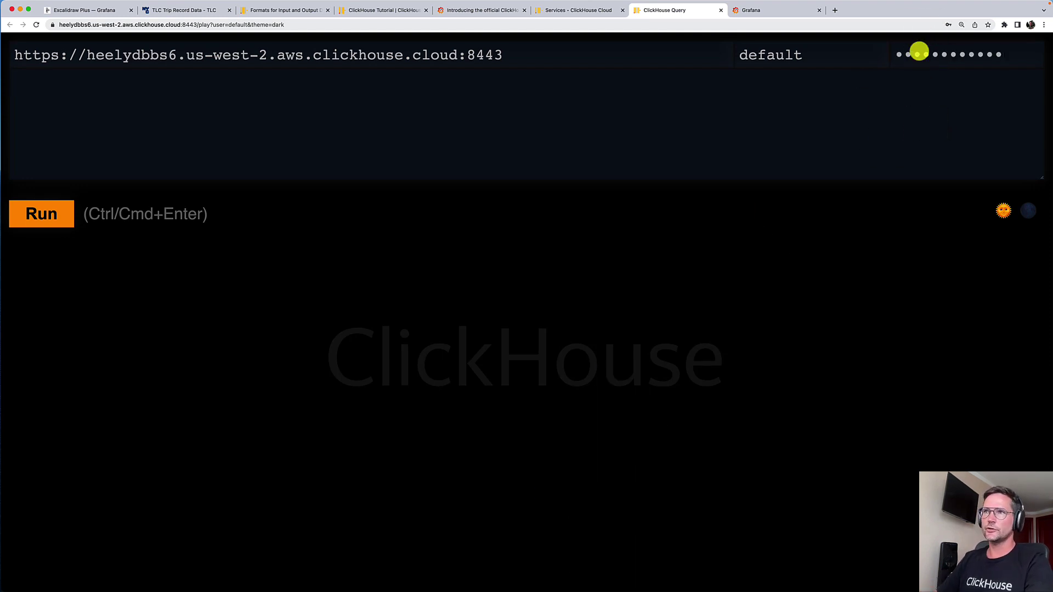
click(388, 10)
scroll(481, 395, down, 3)
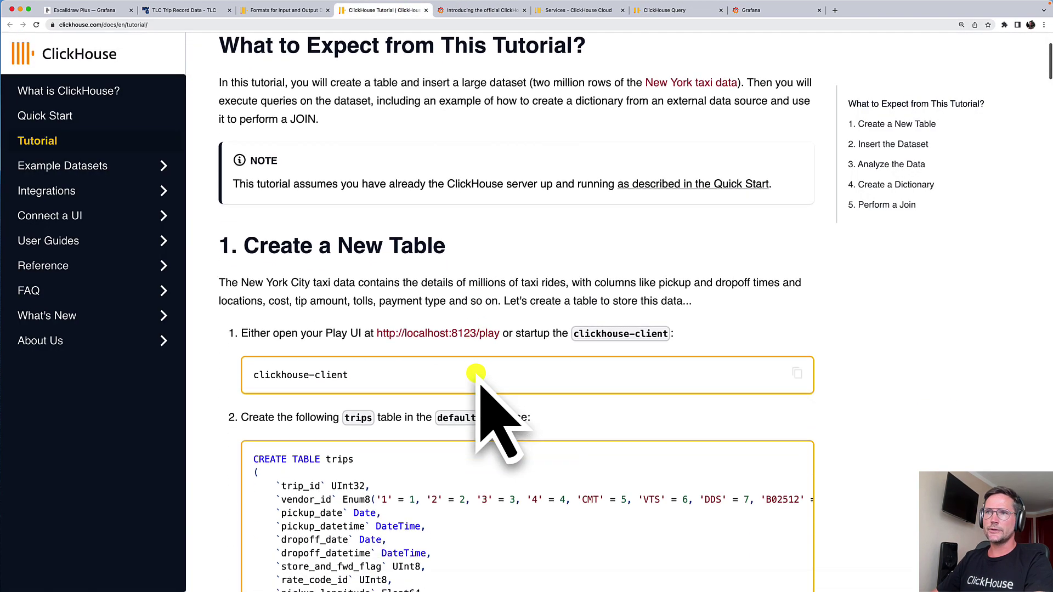
scroll(482, 384, down, 4)
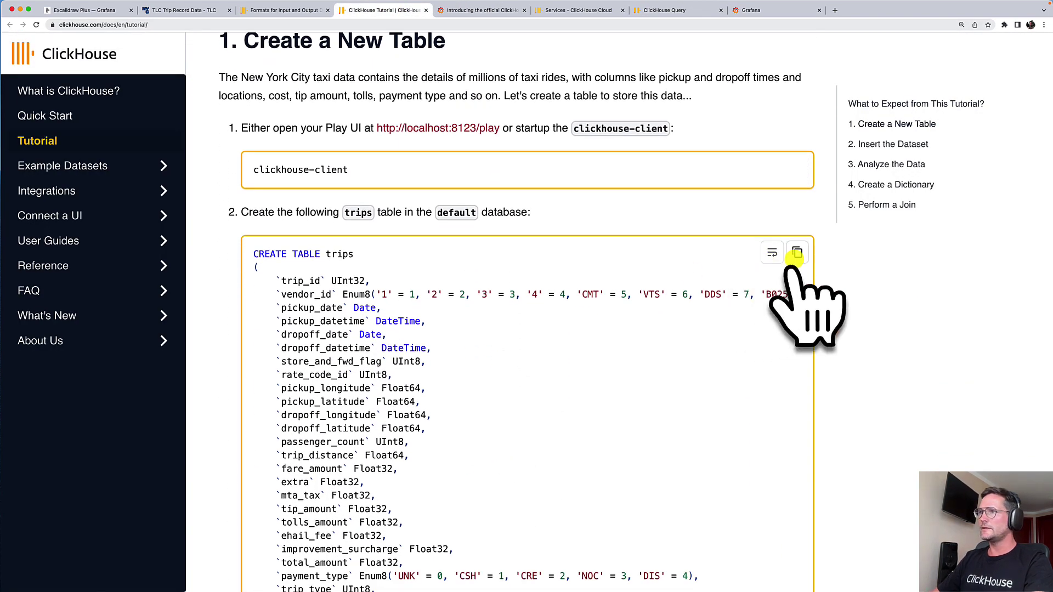
click(797, 254)
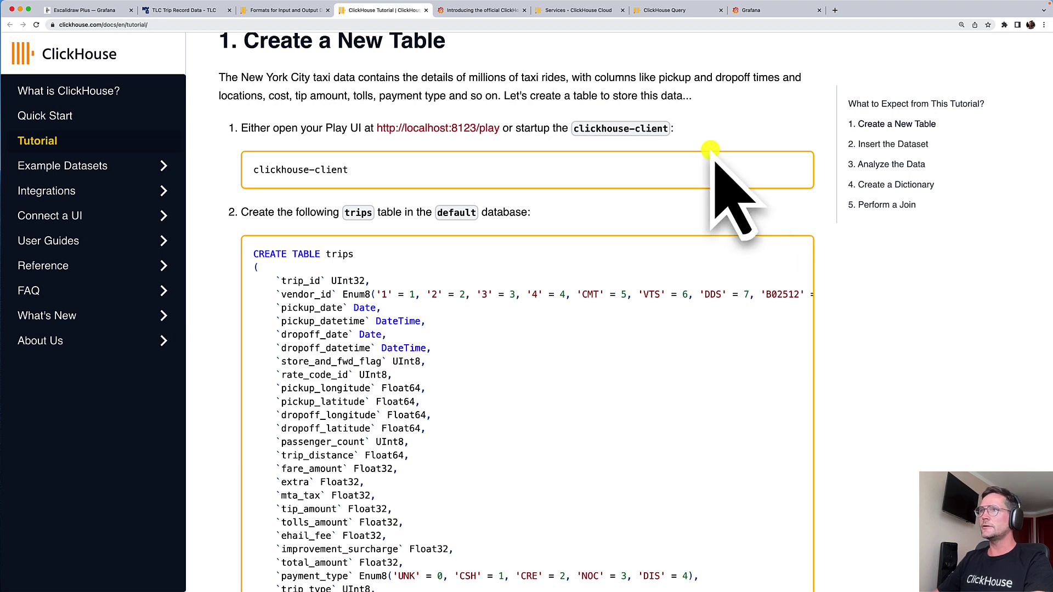
click(677, 14)
click(164, 94)
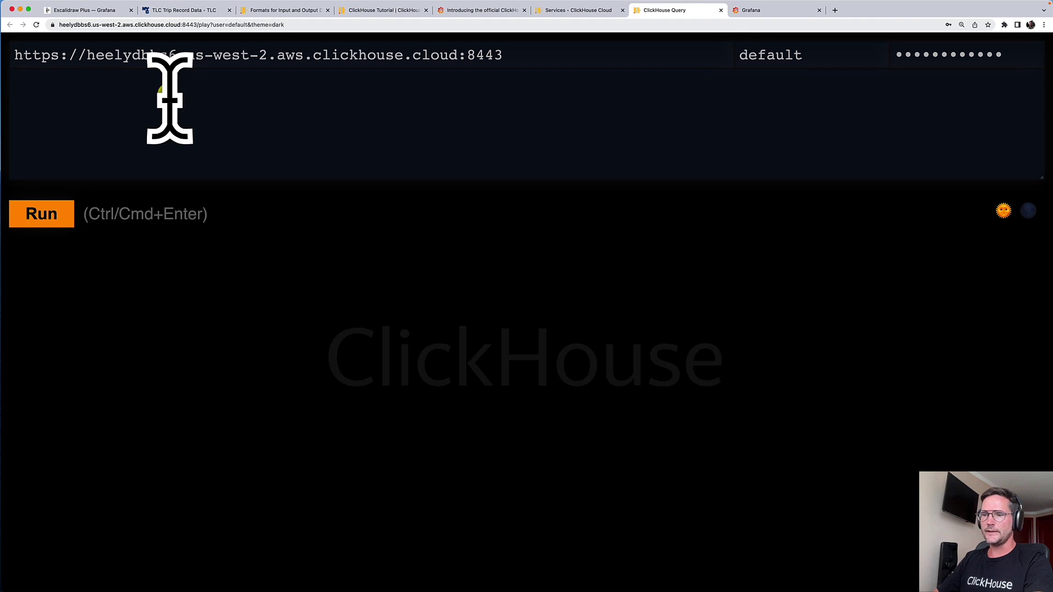
key(super+v)
click(42, 214)
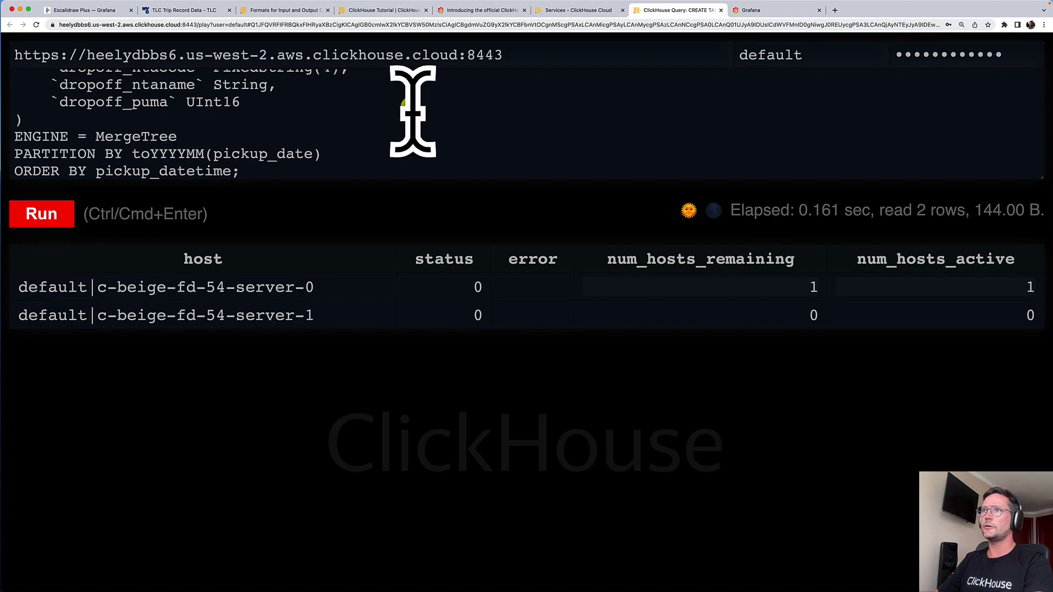
Copy the tutorial's INSERT INTO trips statement that loads data from S3.
click(388, 10)
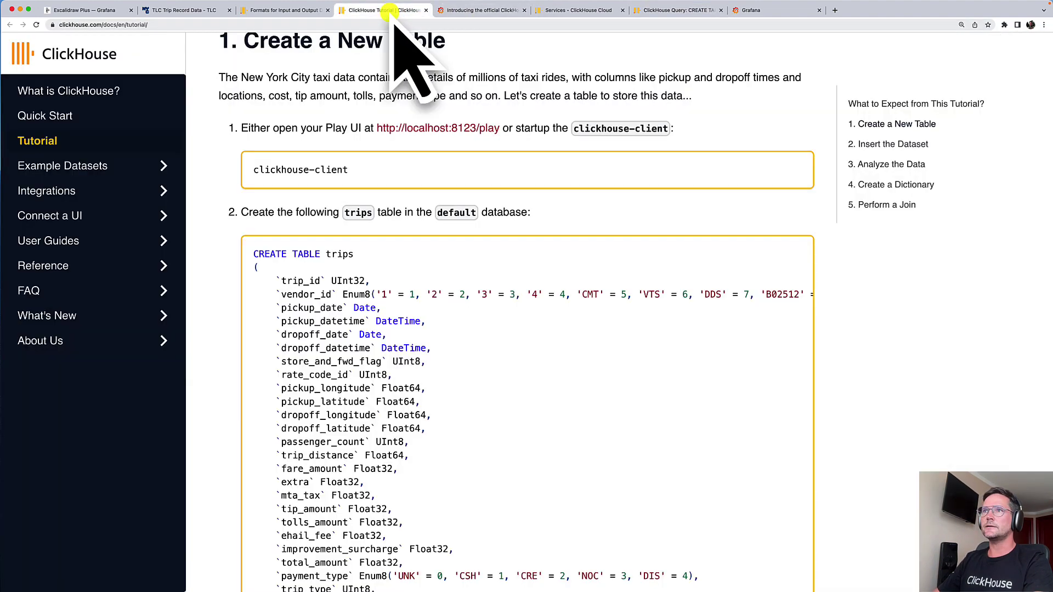
scroll(490, 395, down, 10)
scroll(484, 387, down, 10)
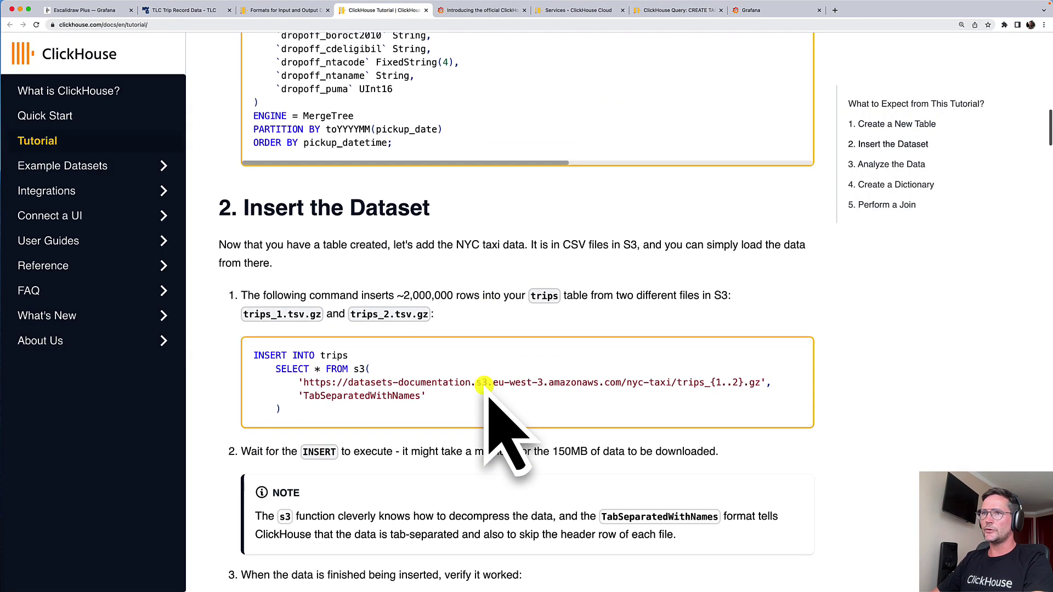
click(797, 300)
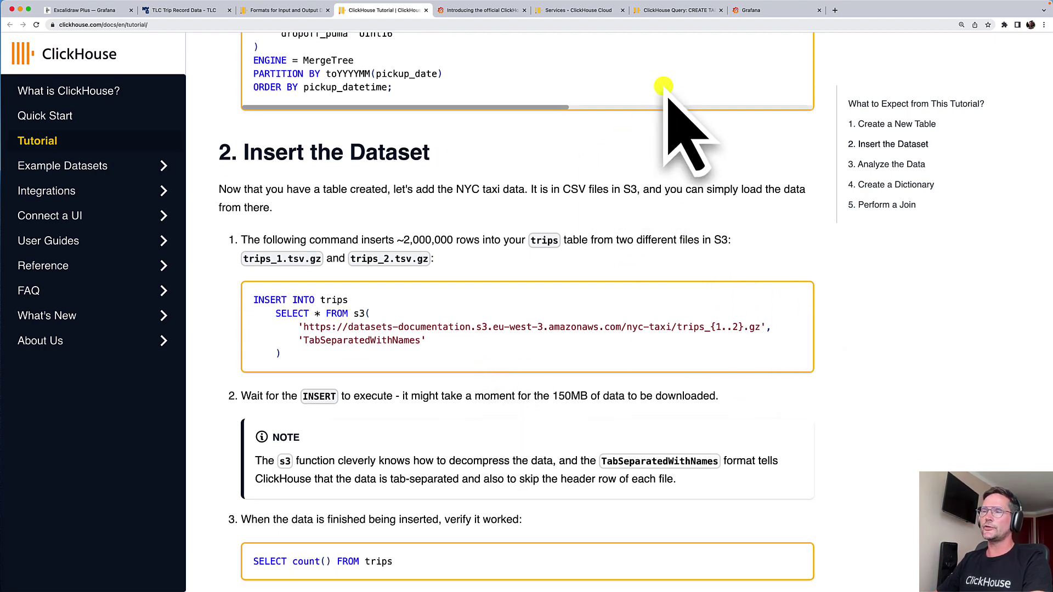
Replace the CREATE TABLE query with the INSERT INTO trips s3 query and run it to load the taxi data.
click(683, 10)
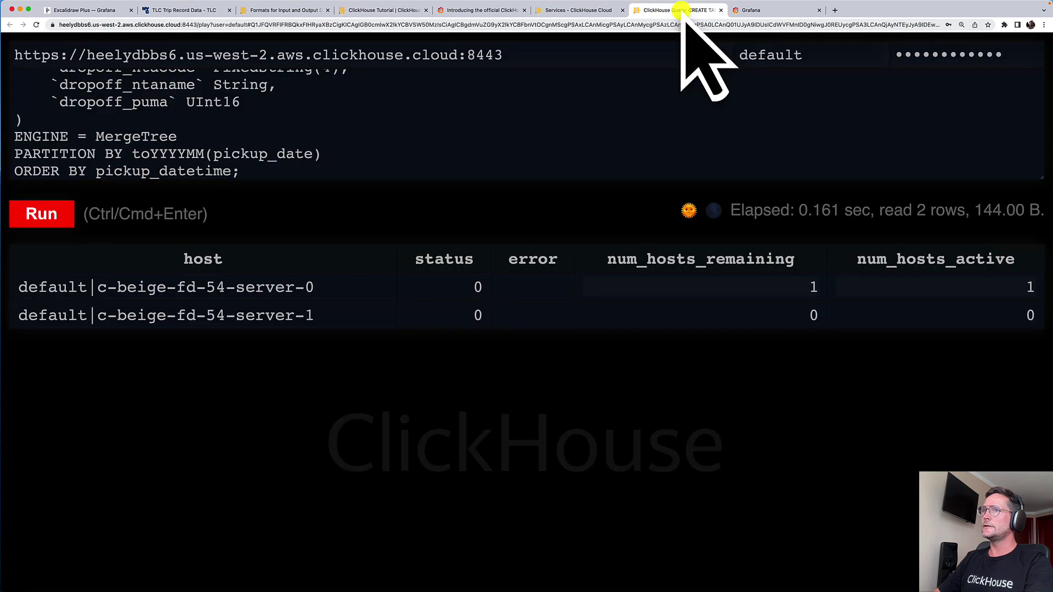
click(259, 174)
key(super+a)
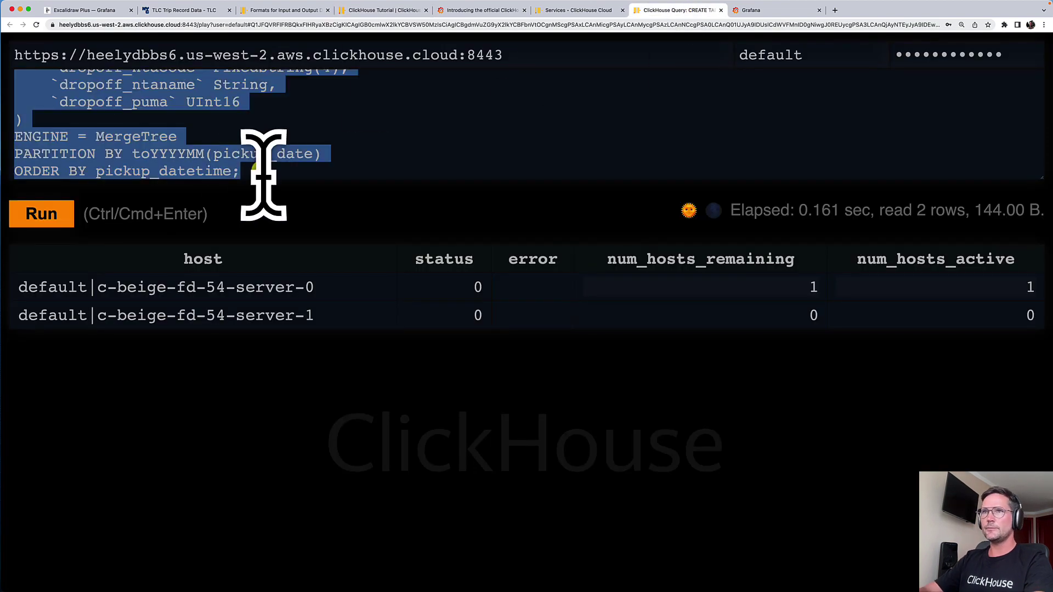
key(BackSpace)
key(super+v)
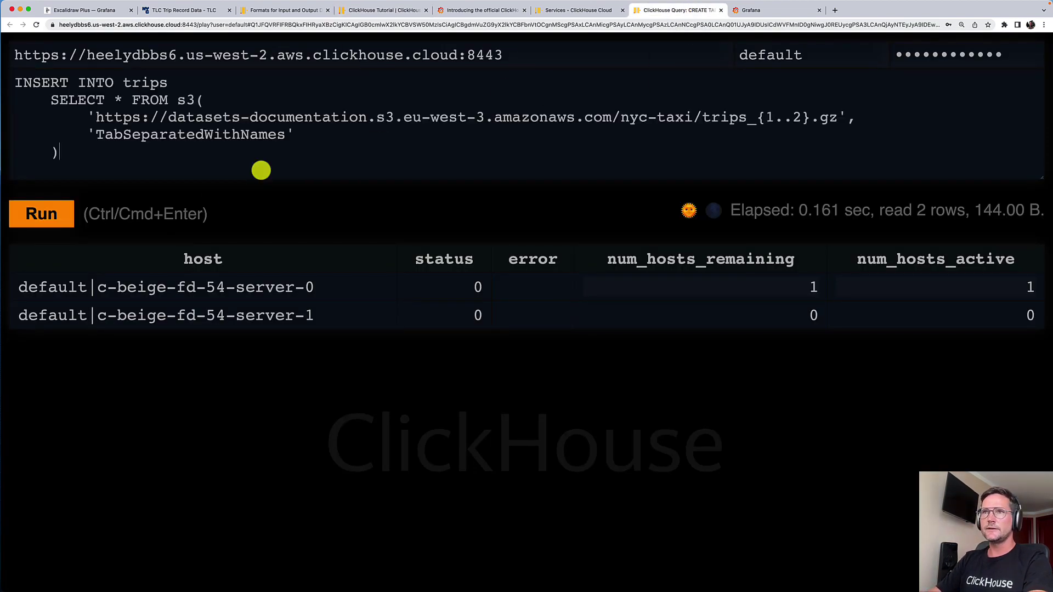
double_click(189, 101)
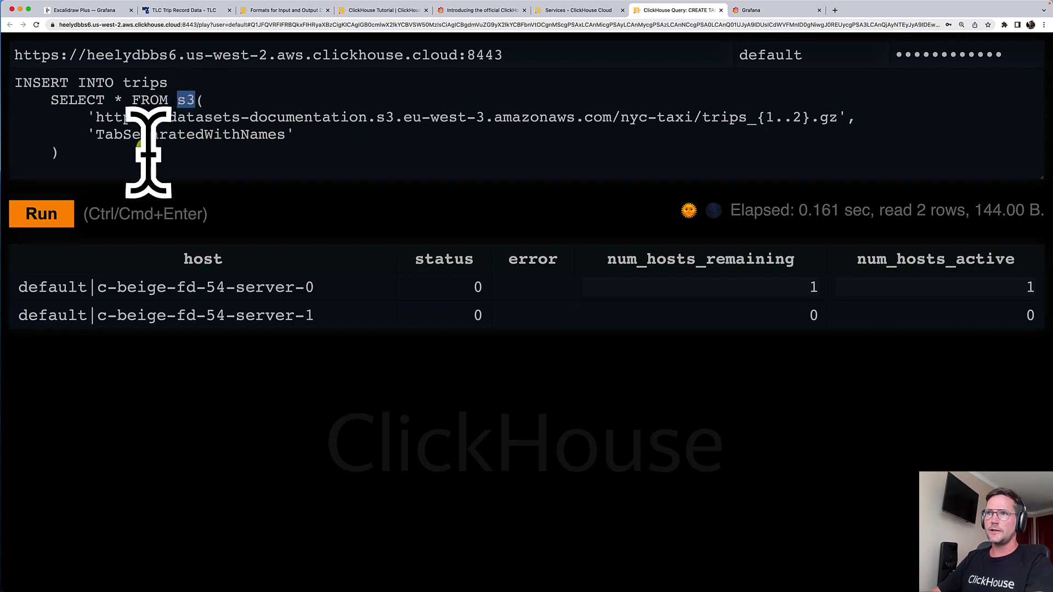
click(55, 214)
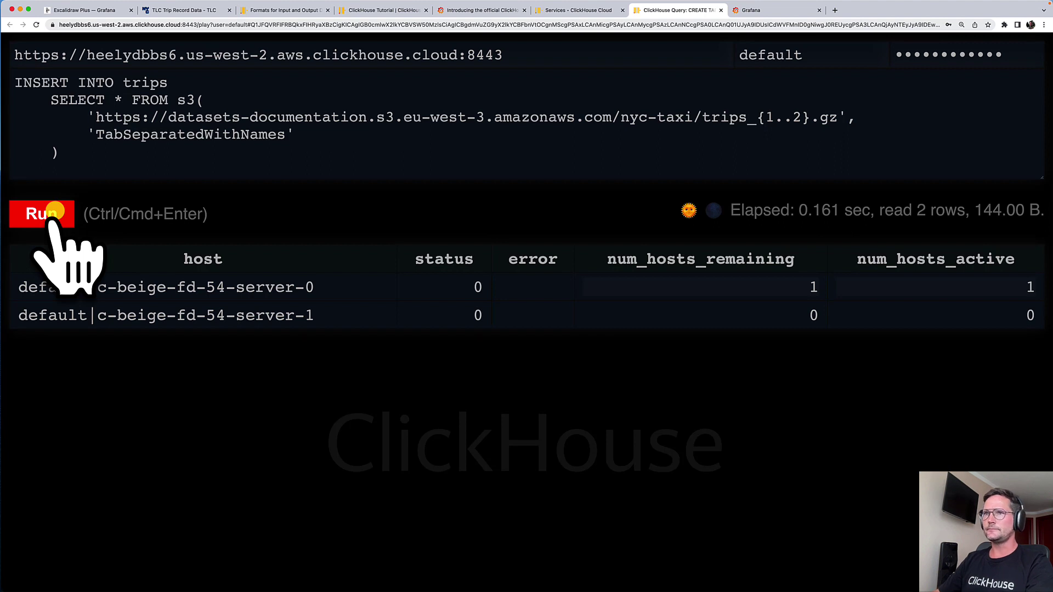
click(55, 214)
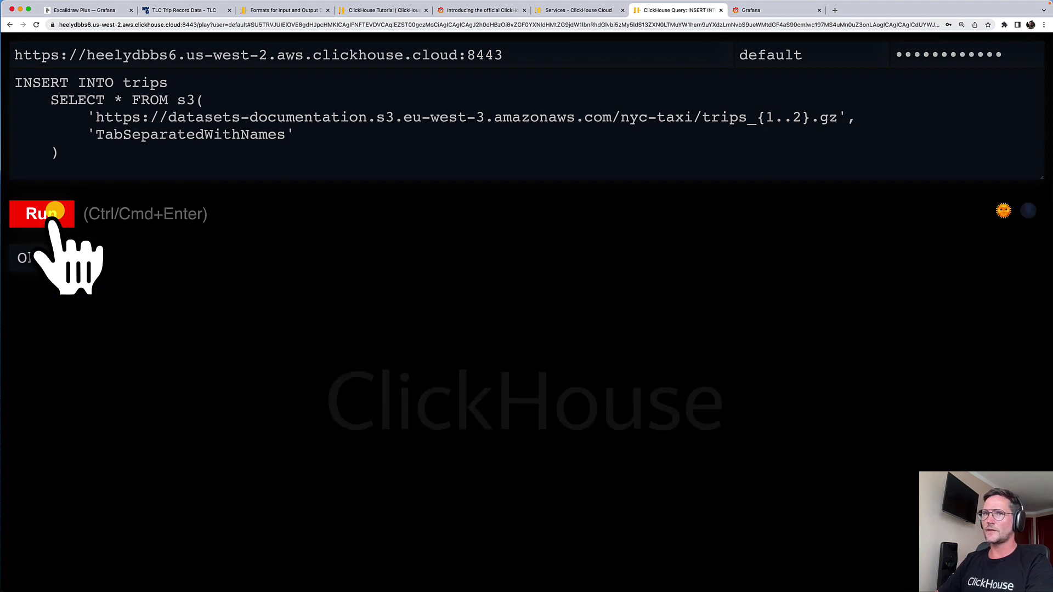
Replace it with 'select count() from trips' and run it, returning 1999657 rows.
click(62, 153)
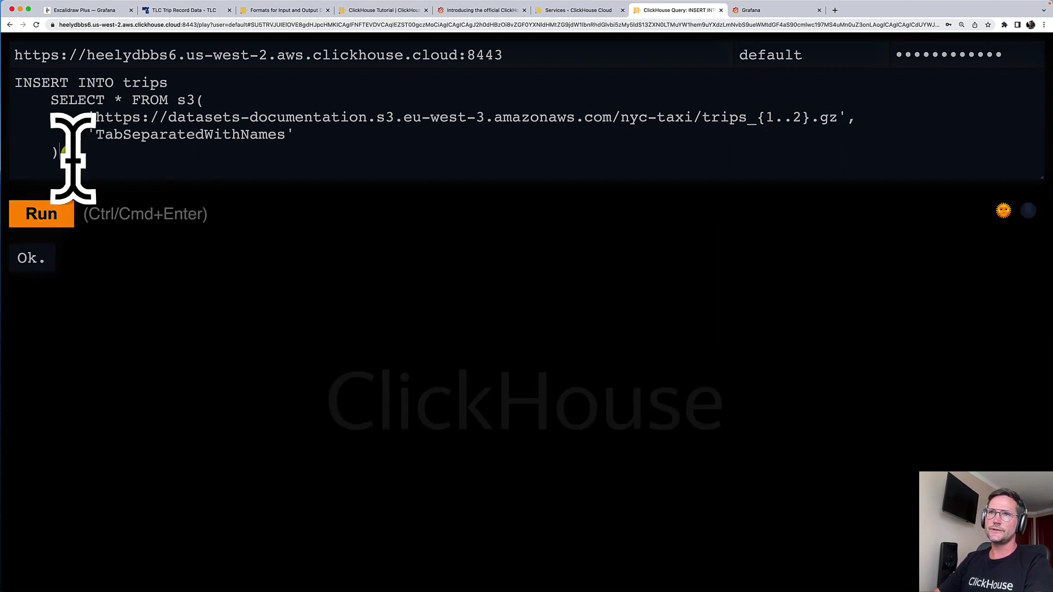
drag(62, 153, 22, 90)
key(BackSpace)
text(sele)
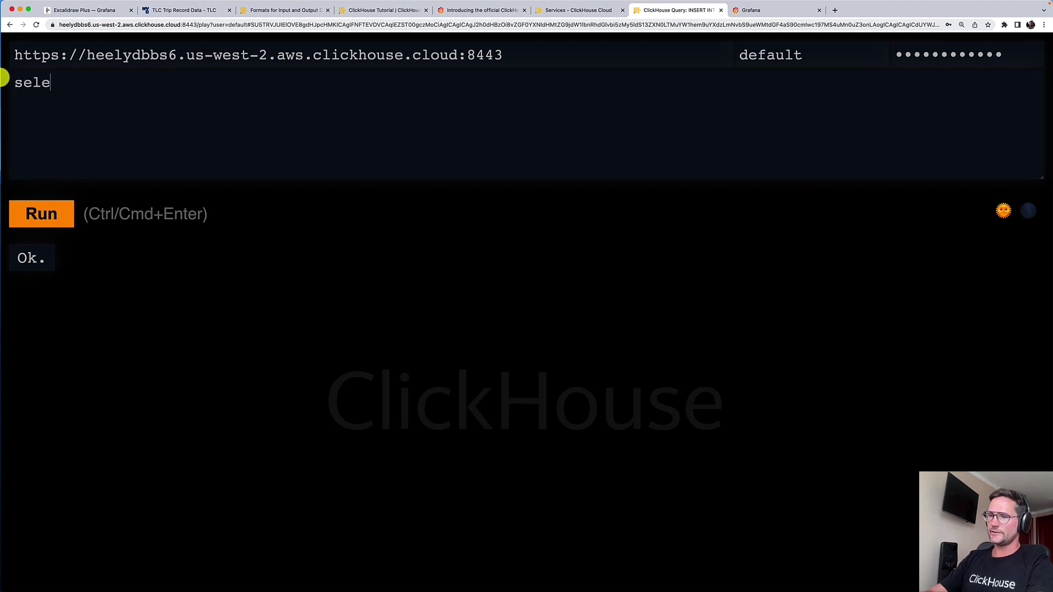
text(ct count)
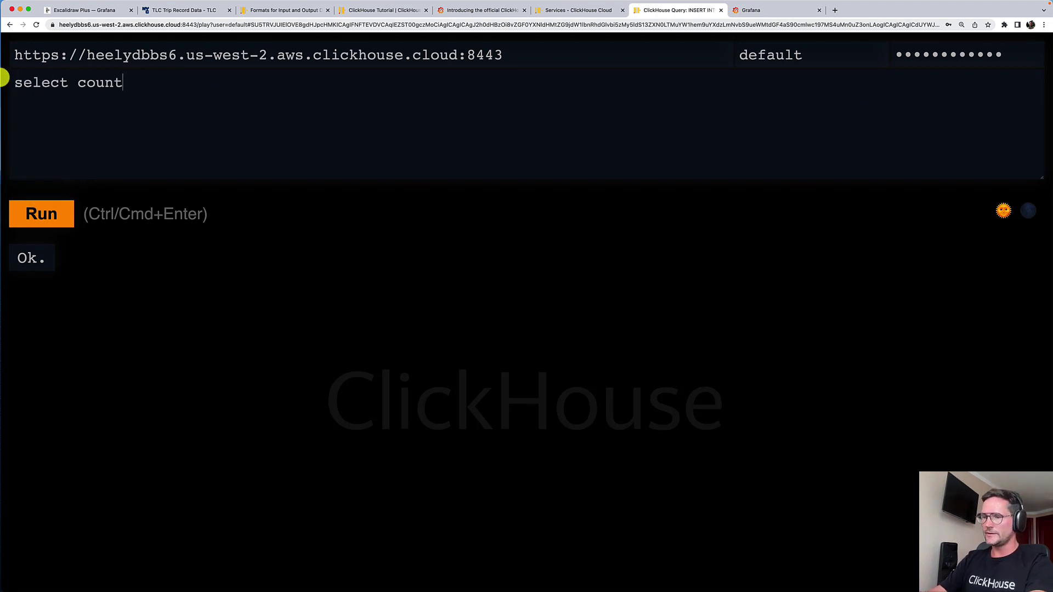
text(() from trips)
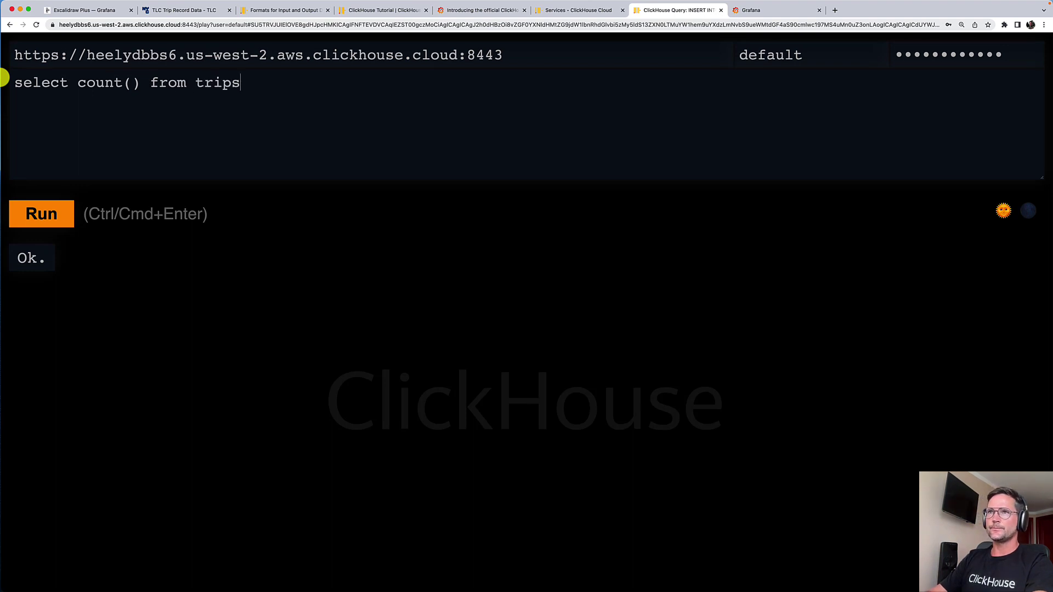
key(ctrl+Return)
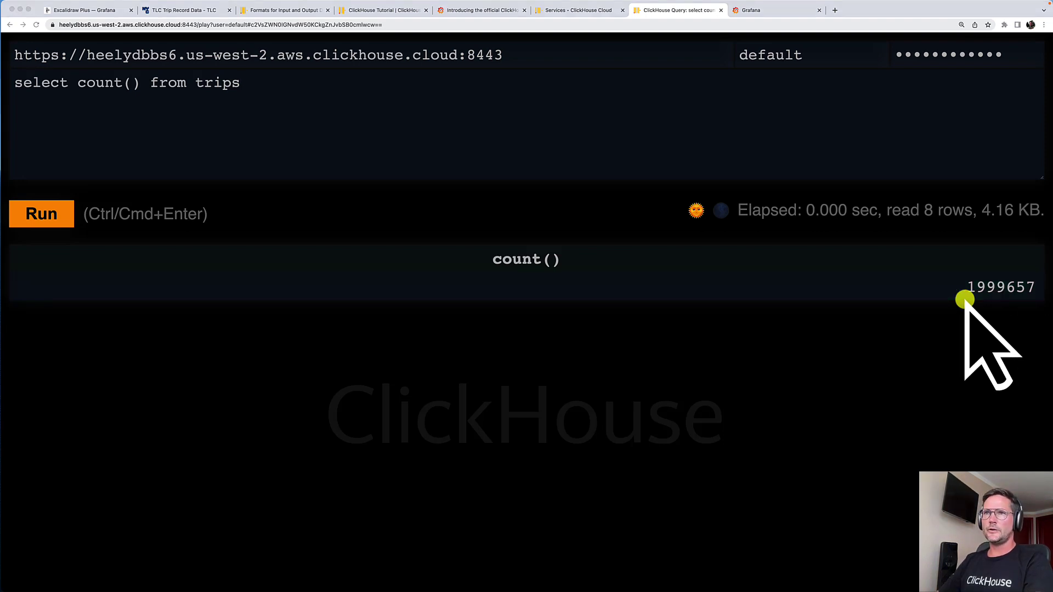
Run the rounded average total amount by passenger_count query, then switch to the ClickHouse plugin blog post.
click(242, 82)
drag(252, 90, 12, 86)
key(super+v)
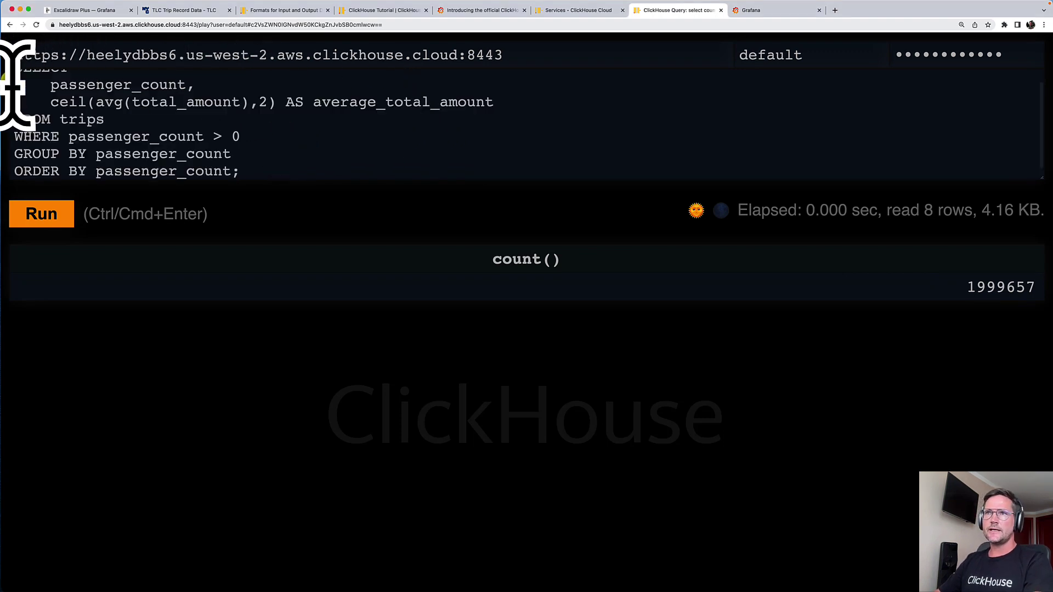
scroll(136, 118, up, 1)
scroll(136, 118, down, 1)
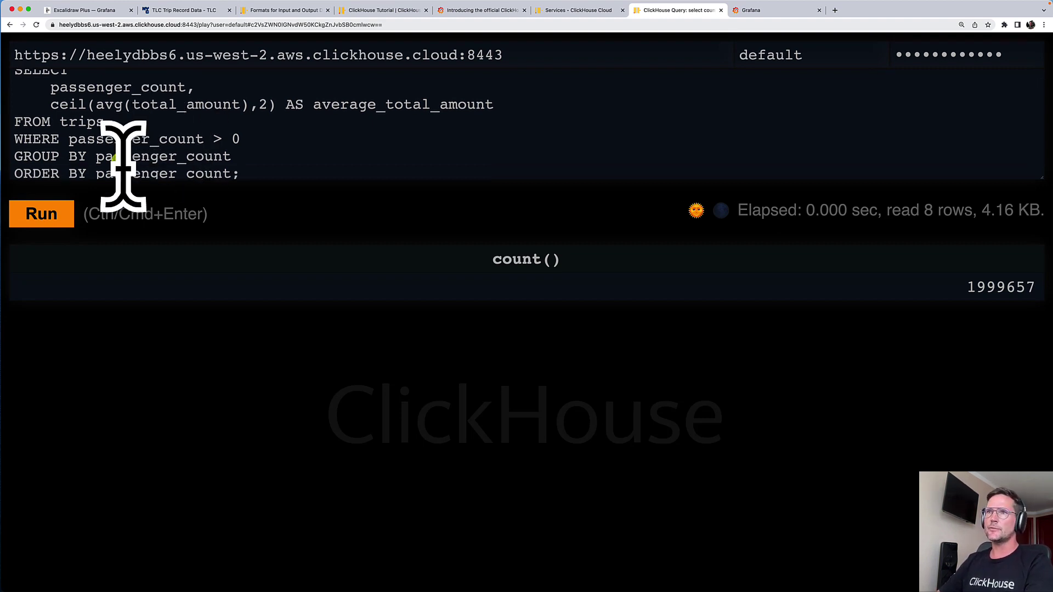
click(50, 214)
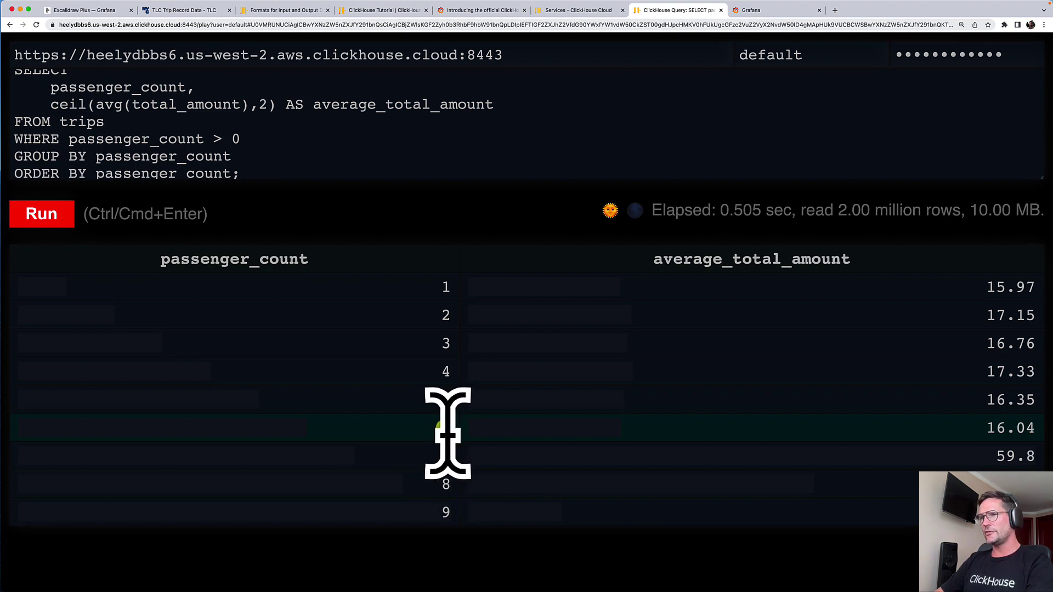
click(986, 429)
click(976, 393)
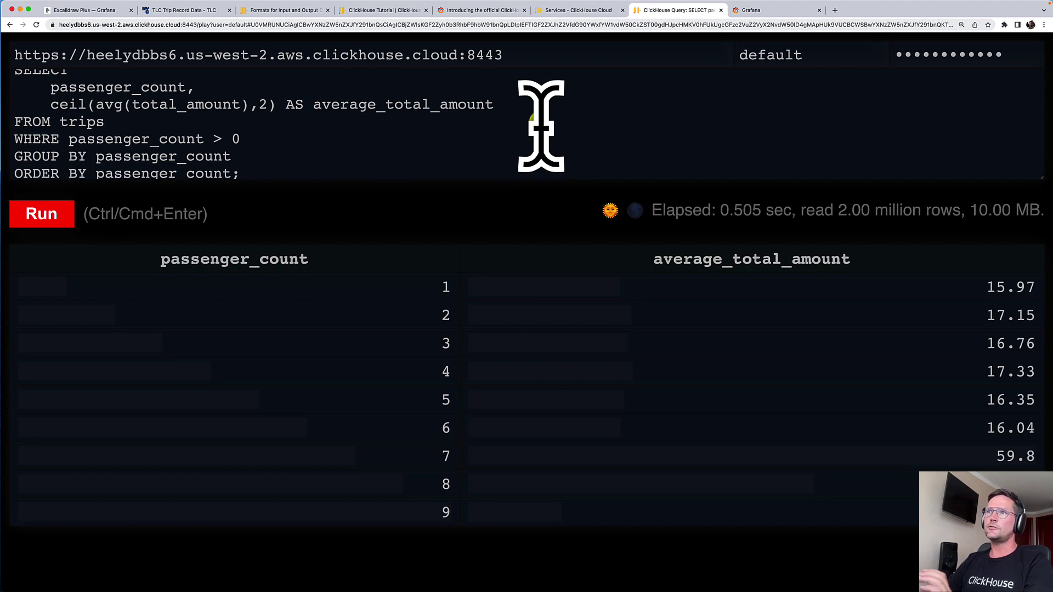
click(472, 10)
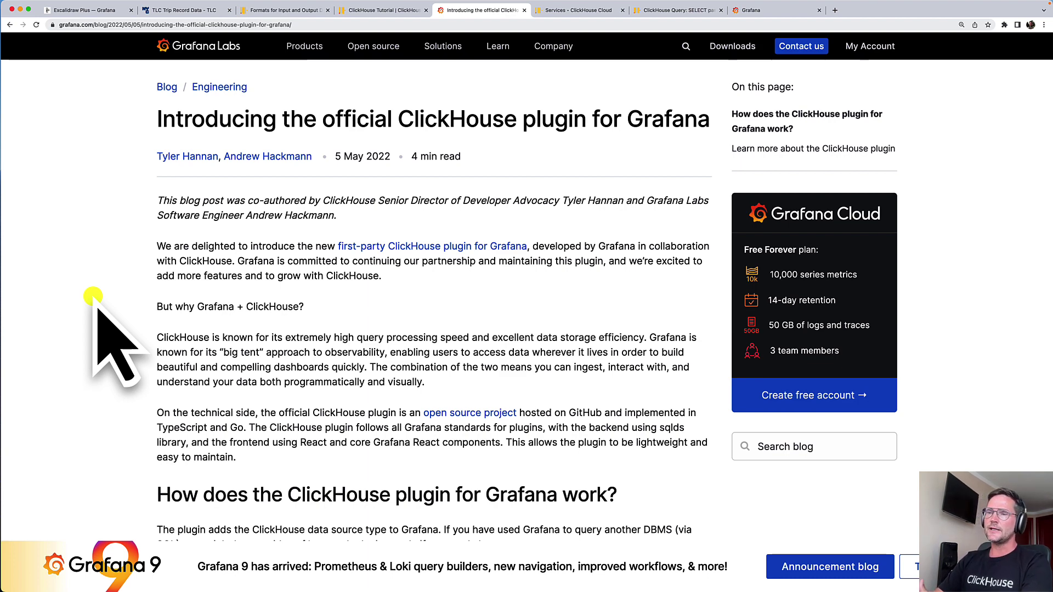
Scroll through the ClickHouse plugin announcement, then return to the Grafana Cloud welcome page.
scroll(94, 297, down, 3)
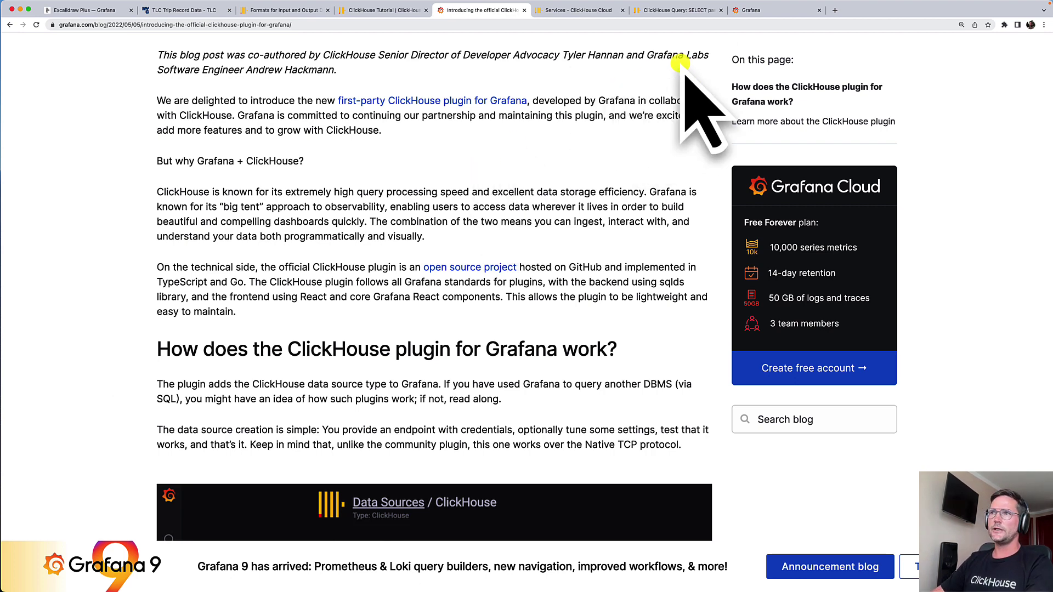
click(766, 12)
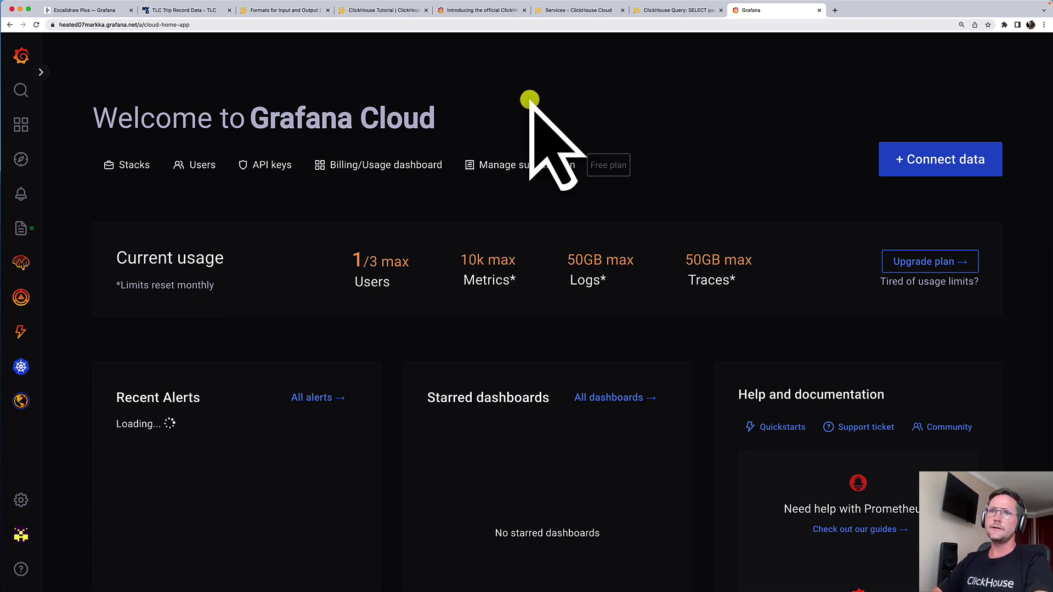
Search plugins for 'clickhouse', install ClickHouse 1.1.2 via grafana.com, and reload the plugin page.
mouse_move(31, 495)
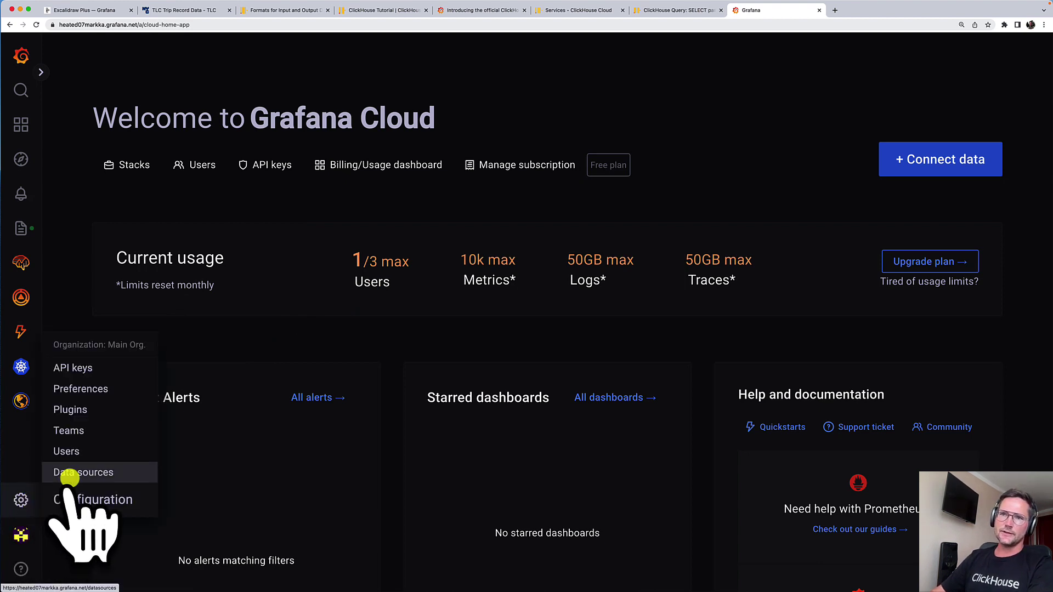
click(79, 408)
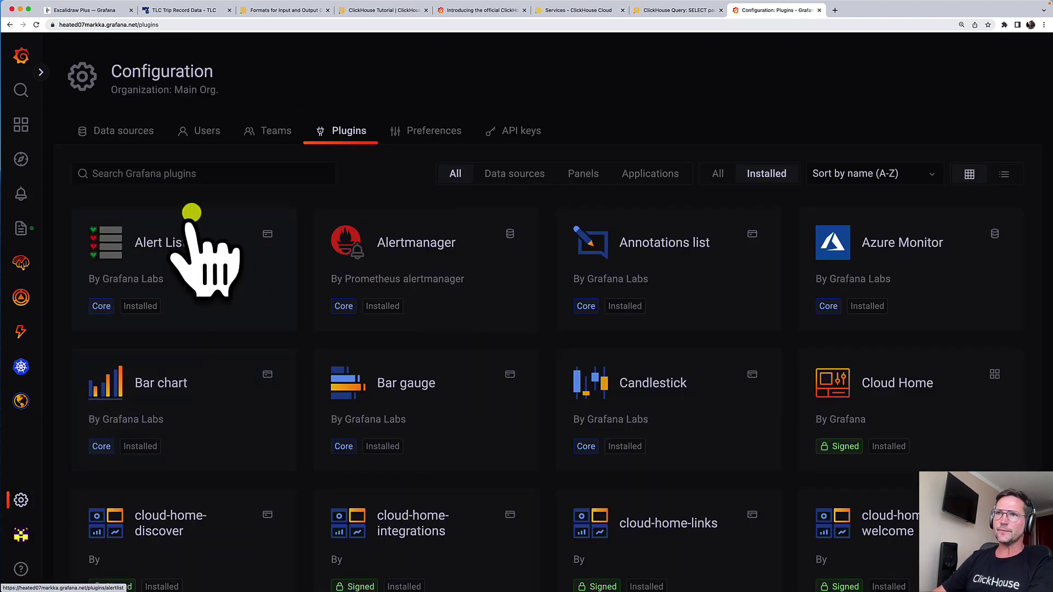
click(143, 174)
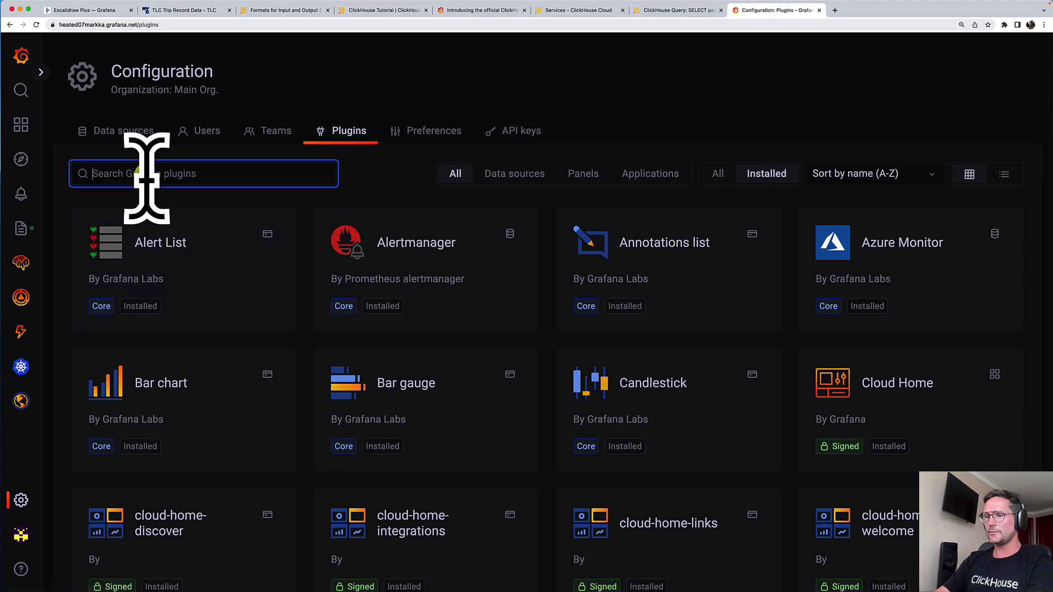
text(clickhouse)
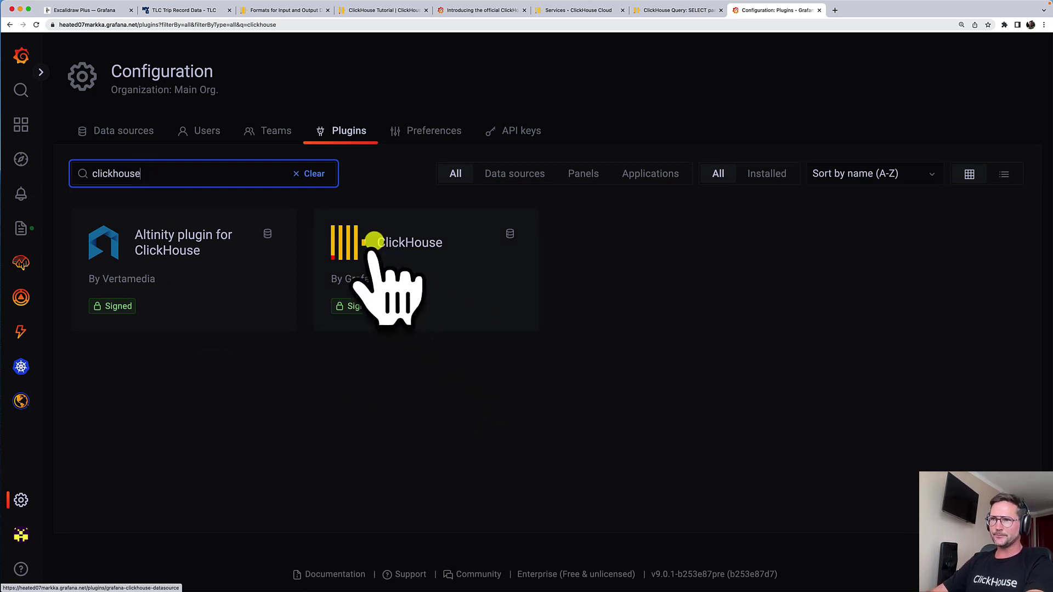
click(397, 265)
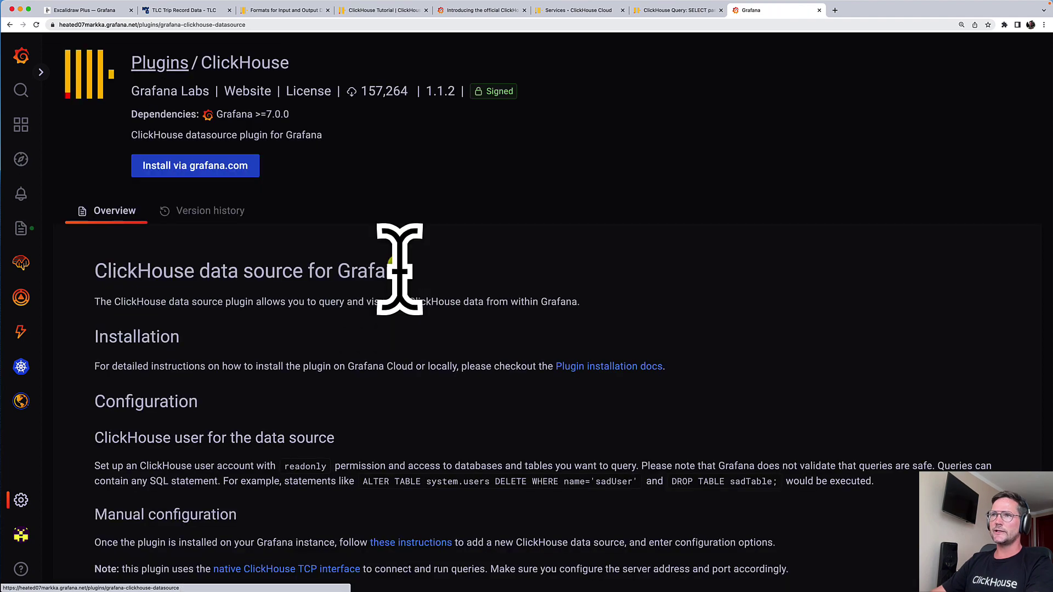
click(211, 166)
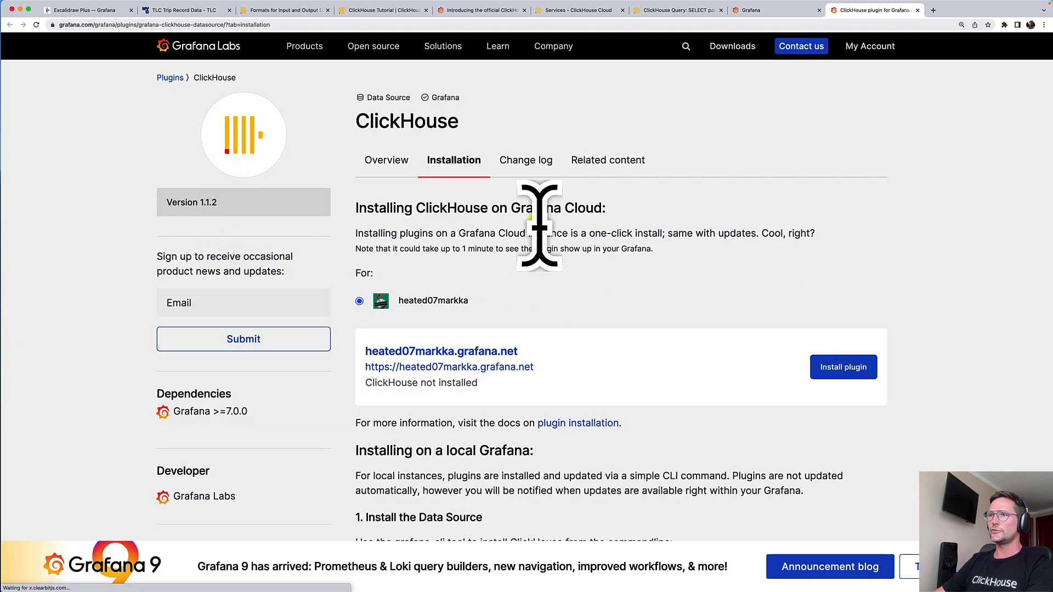
click(845, 367)
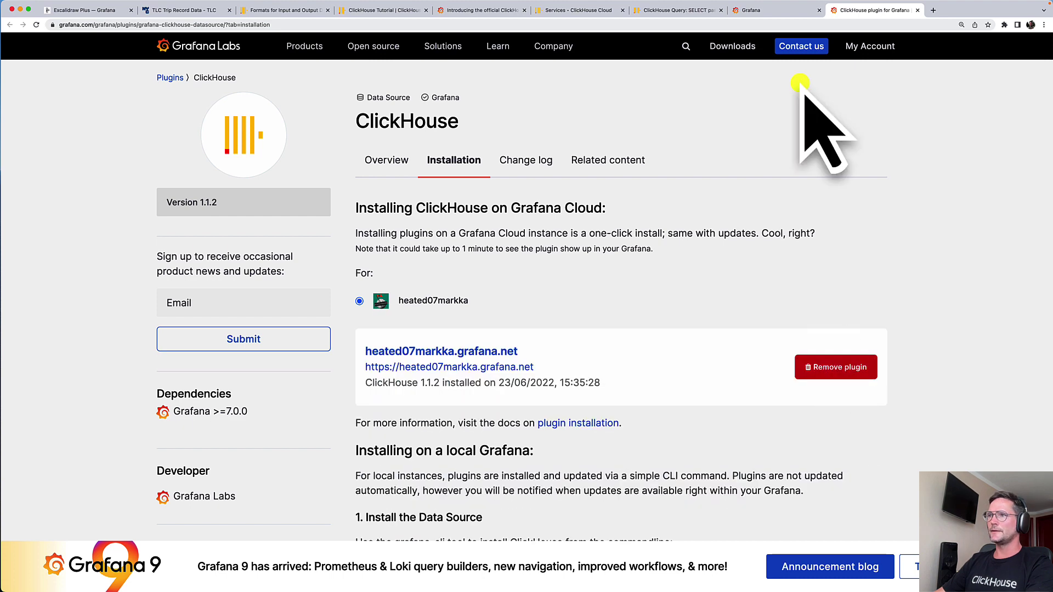
click(767, 9)
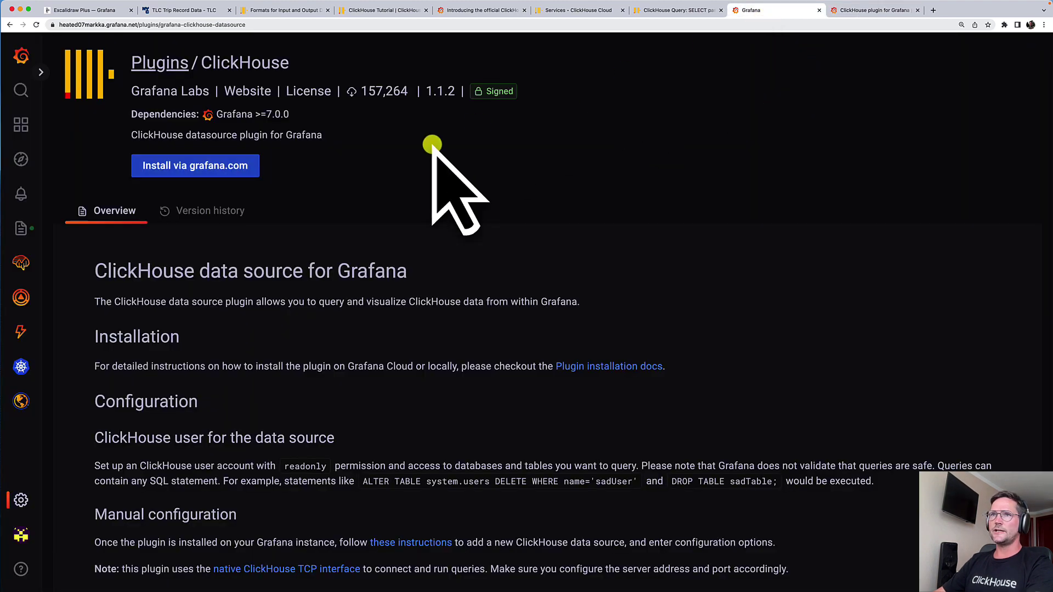
click(35, 24)
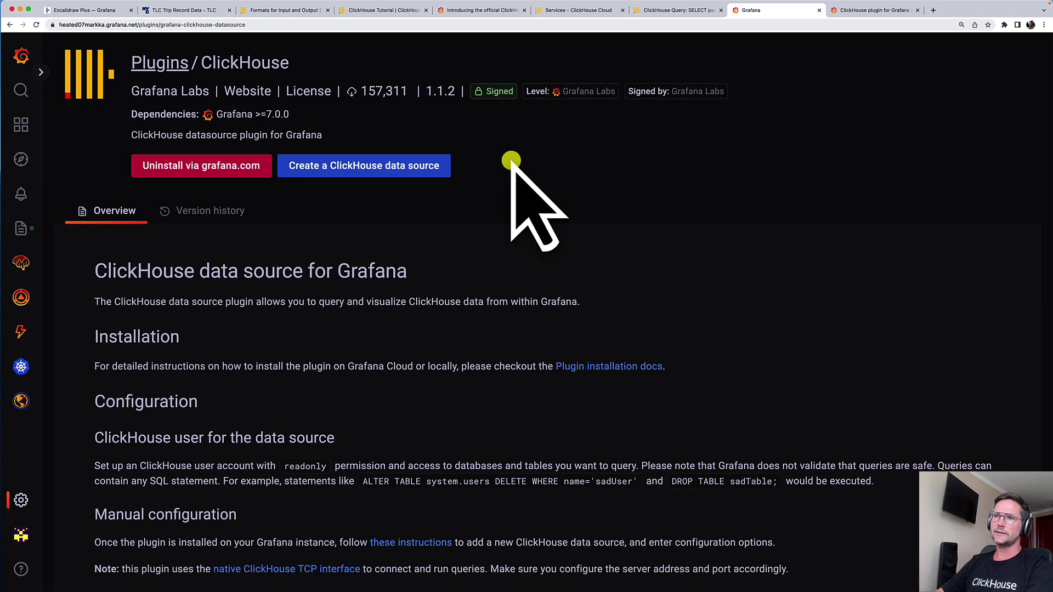
Create a new ClickHouse data source and enter the ClickHouse Cloud service hostname as server address.
click(404, 167)
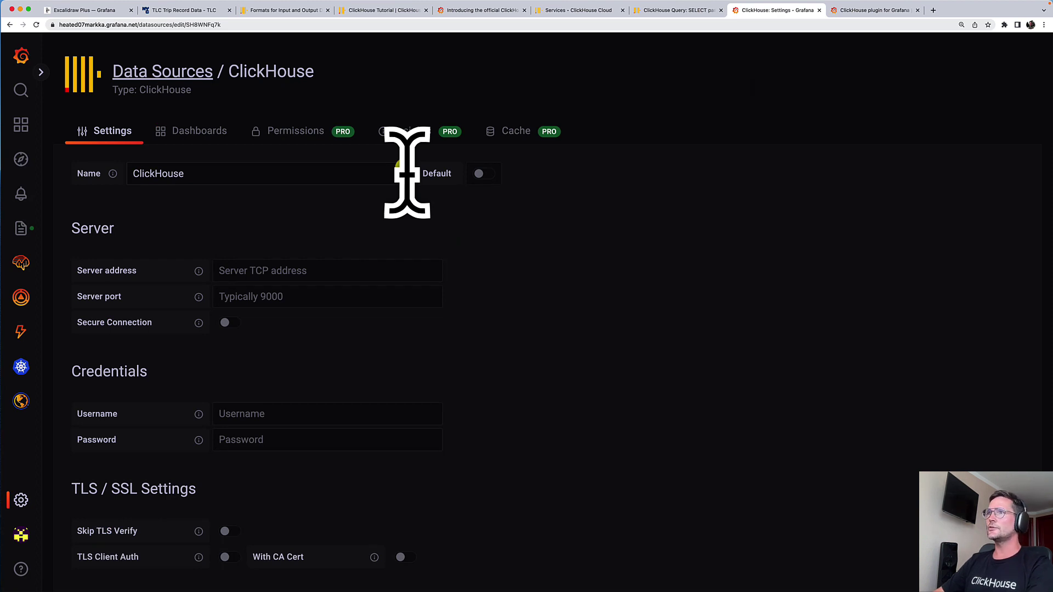
click(574, 12)
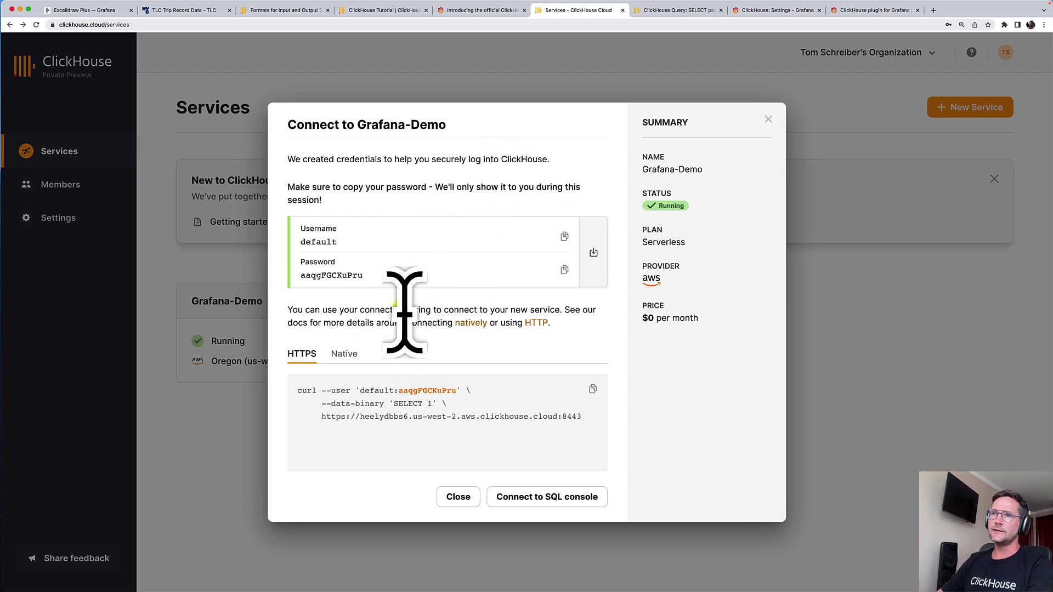
click(344, 353)
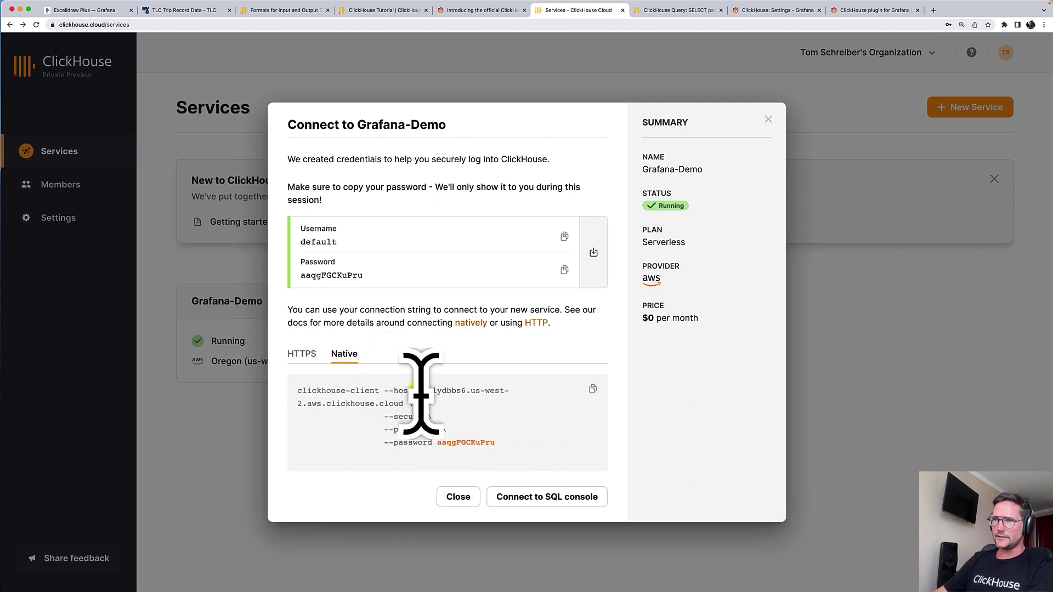
drag(418, 391, 404, 405)
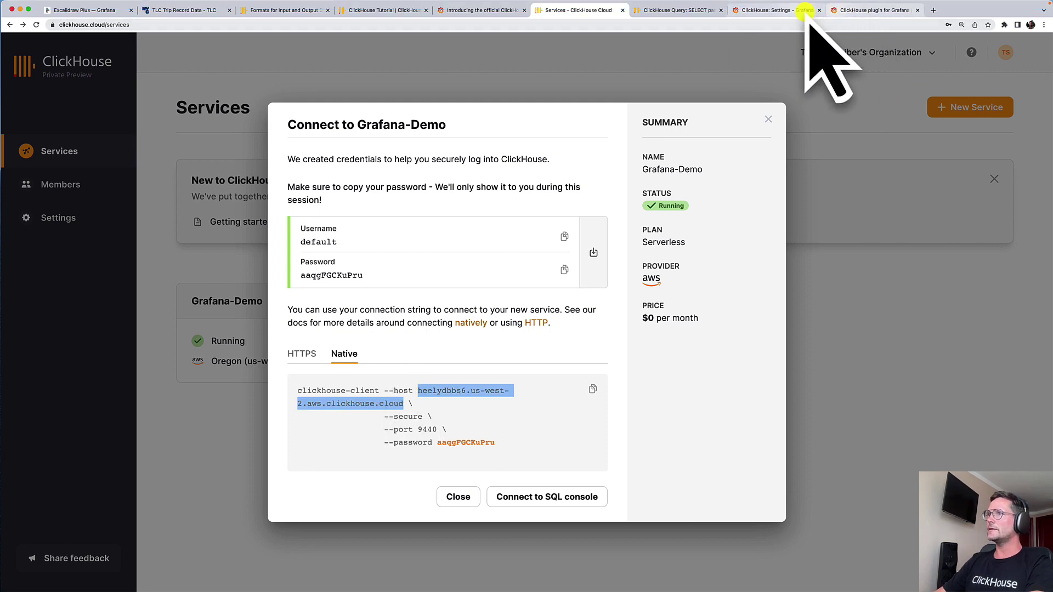
click(848, 10)
click(773, 10)
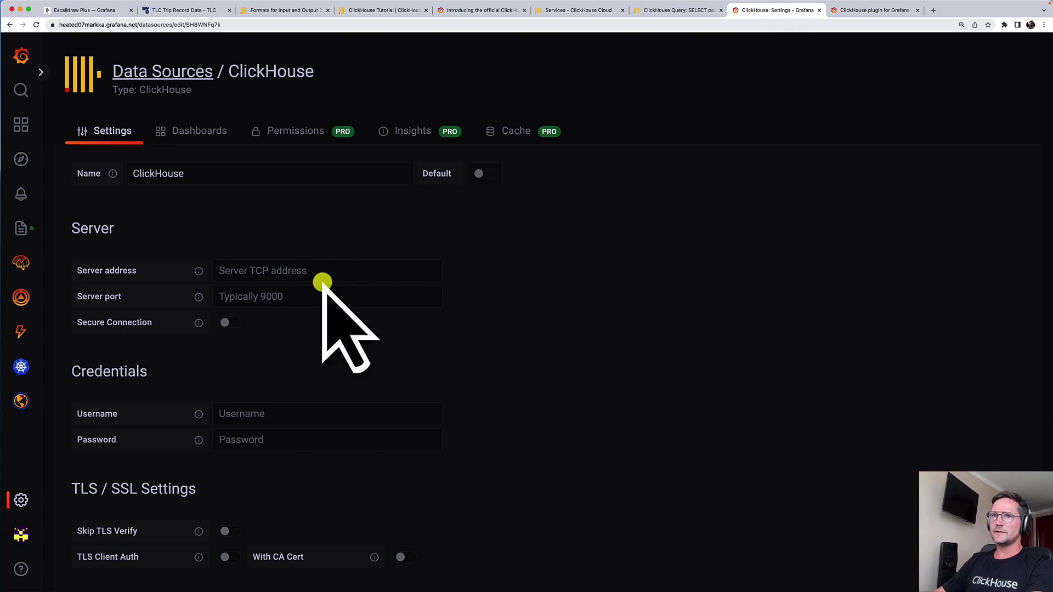
click(242, 272)
key(Down)
key(Down)
key(Down)
key(Down)
key(Return)
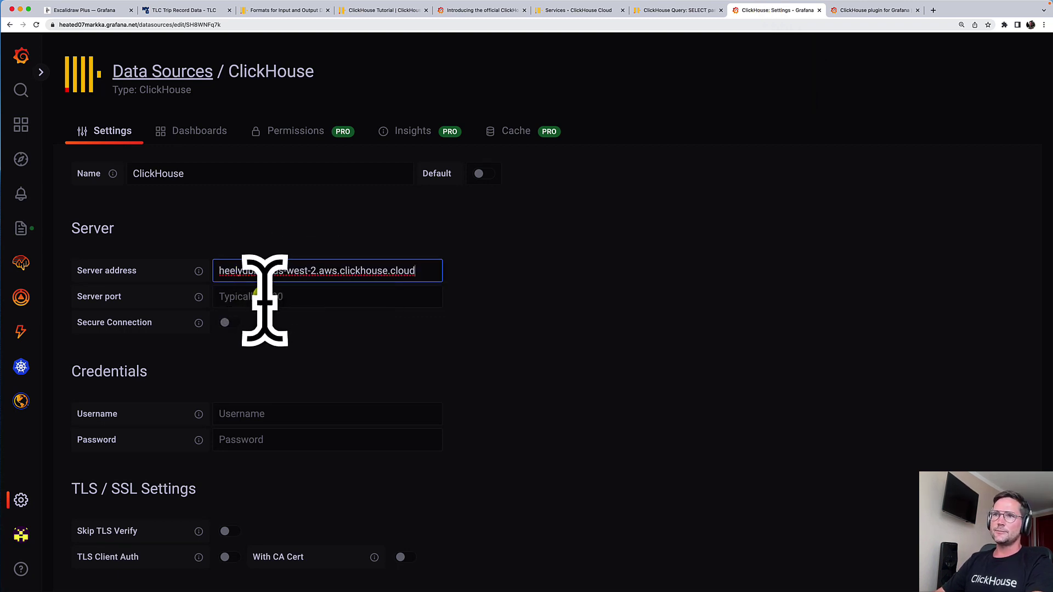
Copy the native port 9440 into Server port and enable Secure Connection.
click(595, 11)
drag(418, 430, 442, 431)
key(super+c)
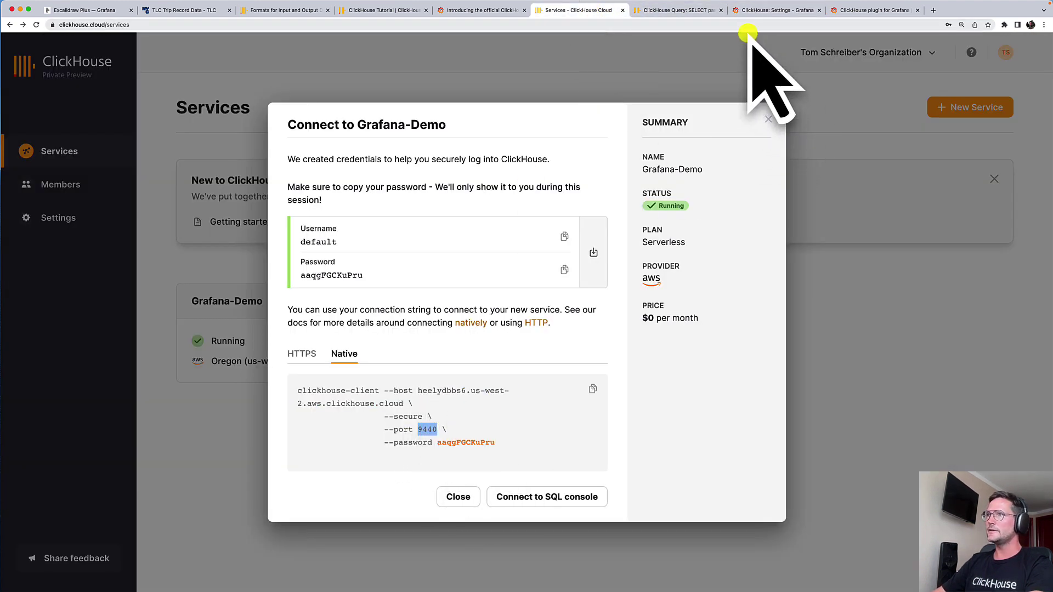
click(755, 11)
click(345, 299)
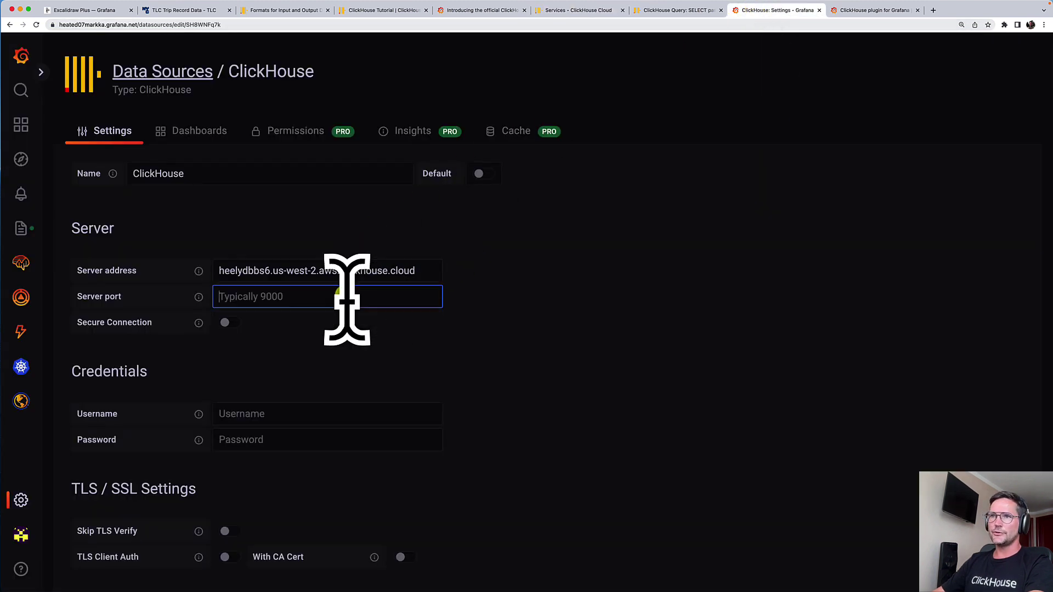
key(super+v)
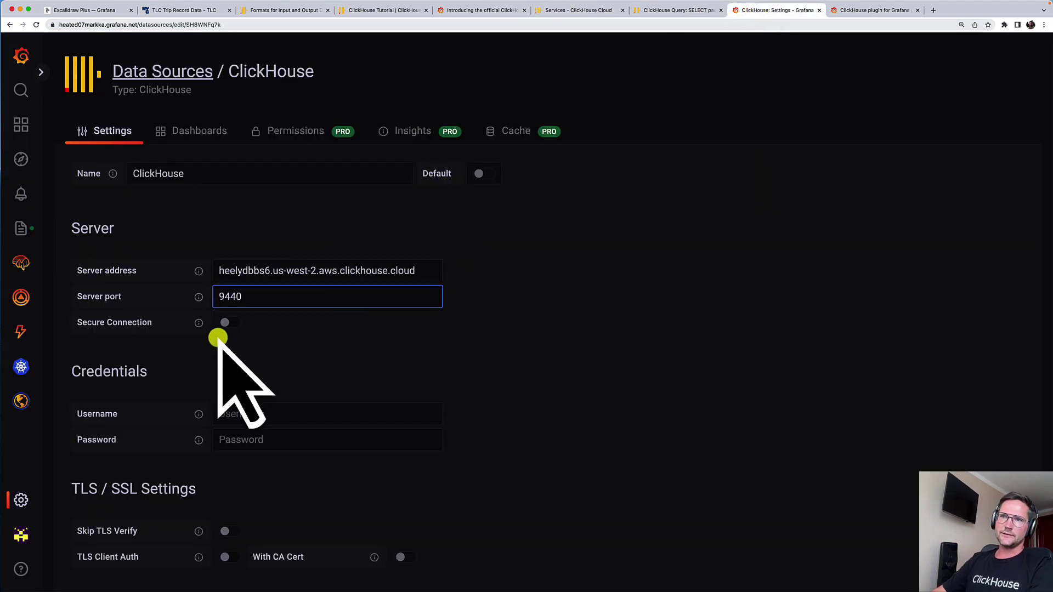
click(232, 323)
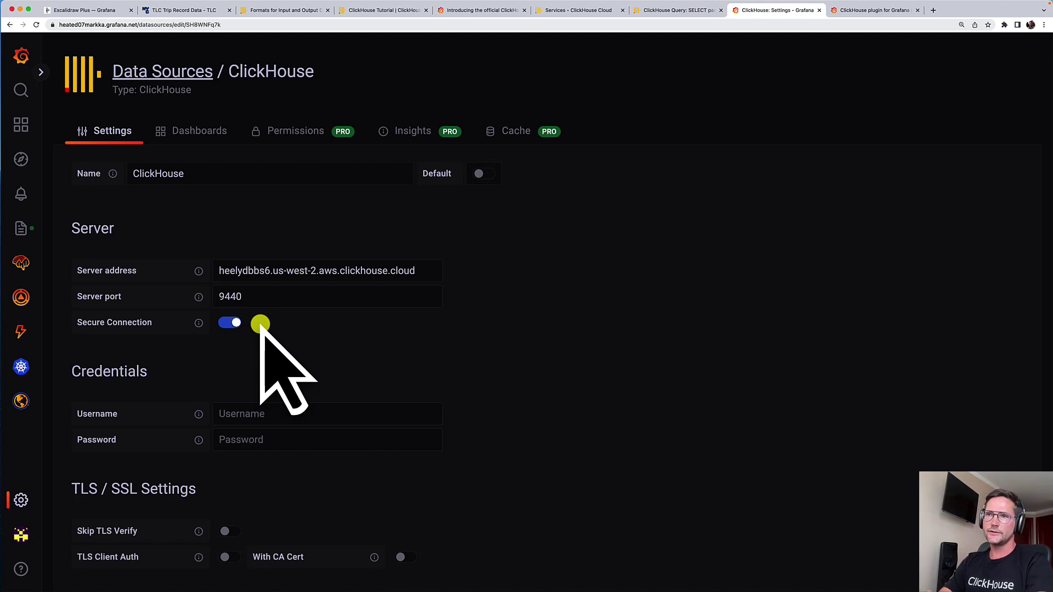
Enter username 'default' and paste the copied ClickHouse Cloud service password.
click(257, 413)
text(default)
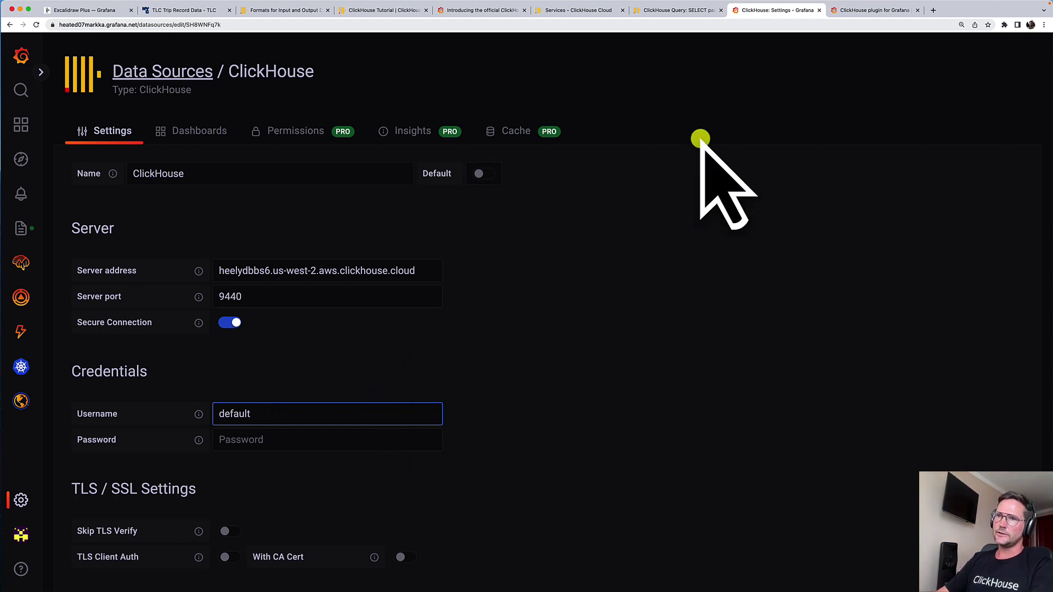
click(576, 11)
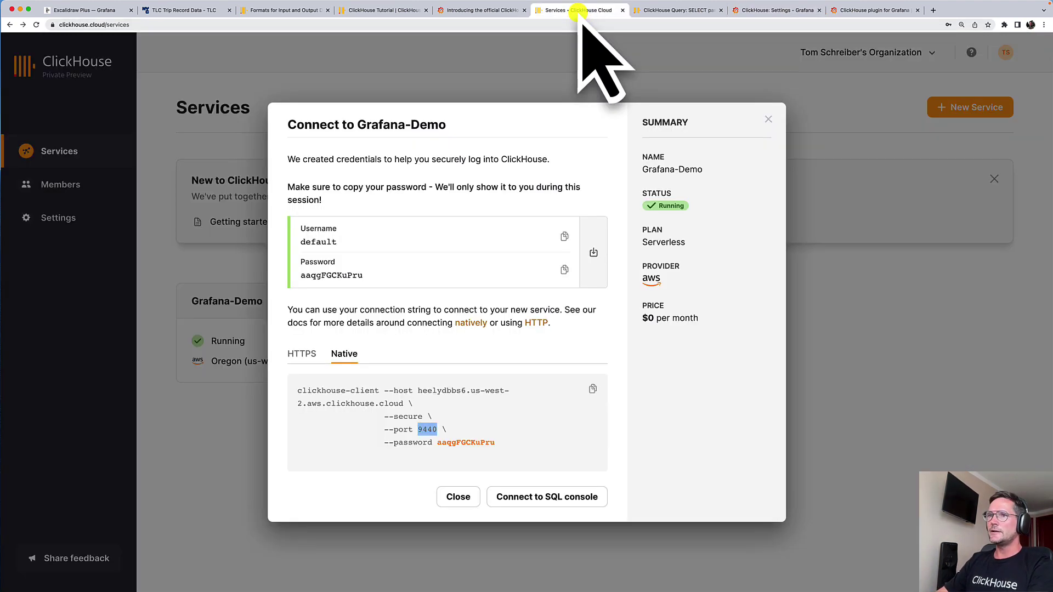
click(565, 269)
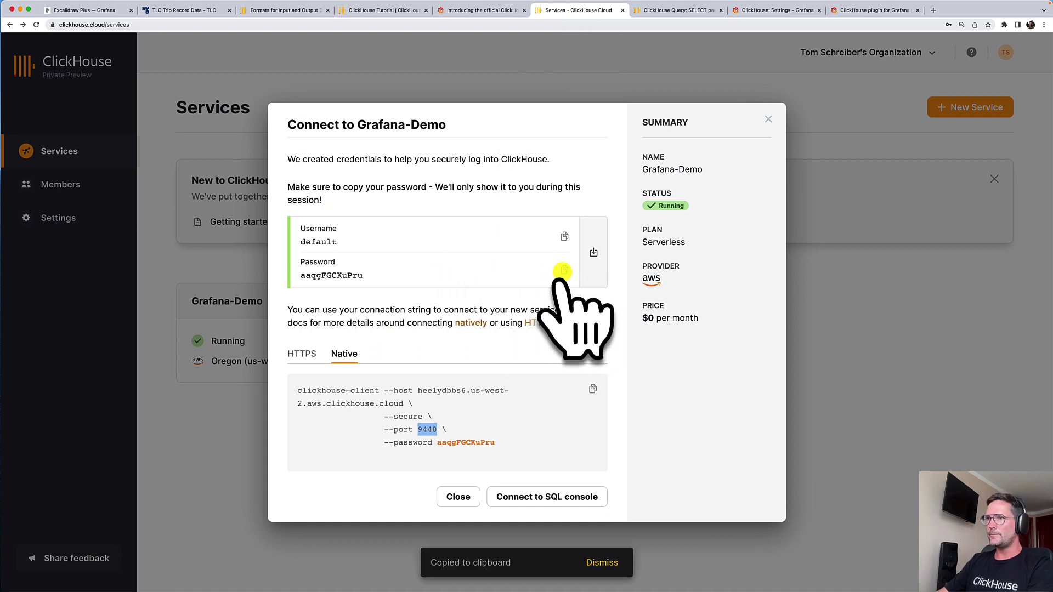
click(779, 11)
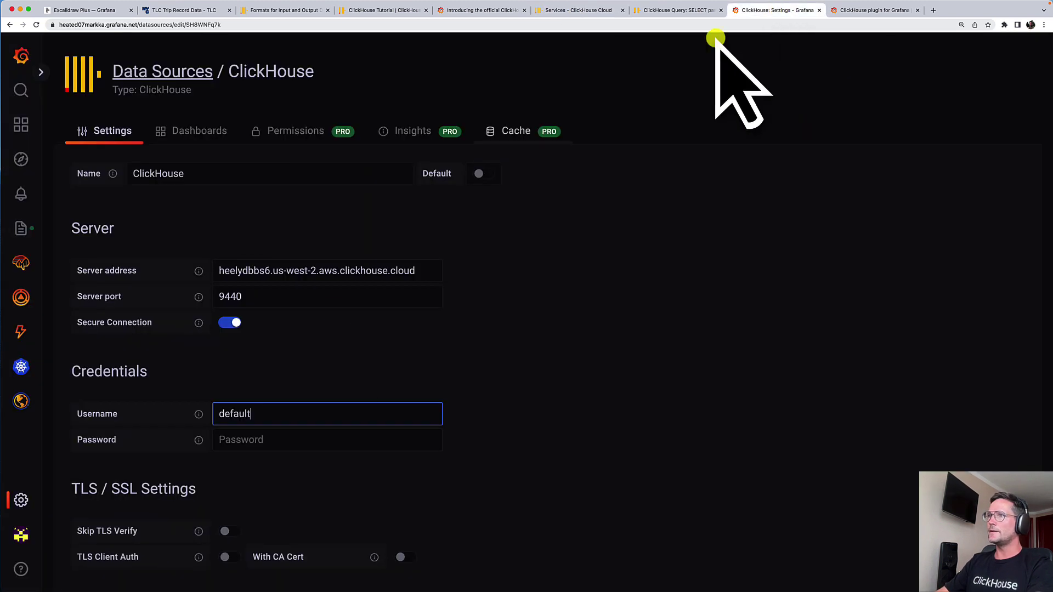
click(268, 441)
key(super+v)
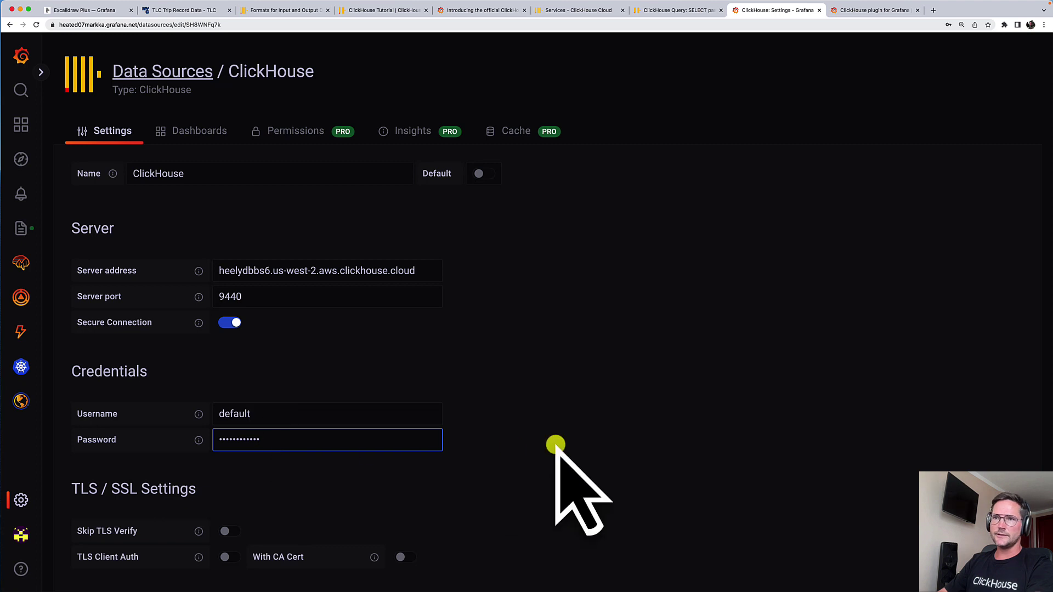
Save & test the data source and confirm it reports working.
scroll(555, 446, down, 5)
scroll(555, 445, down, 2)
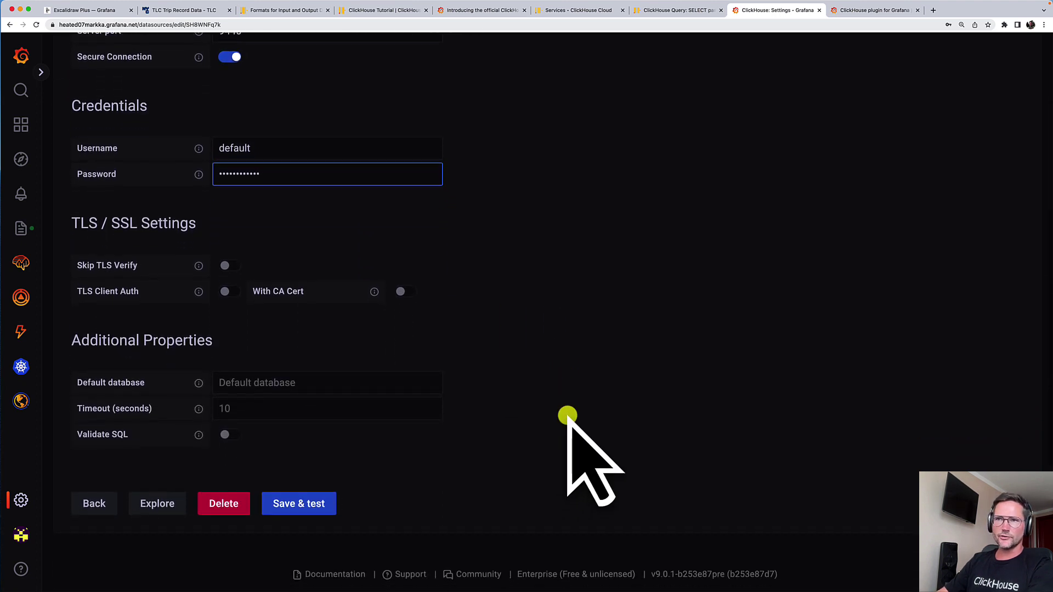
click(302, 504)
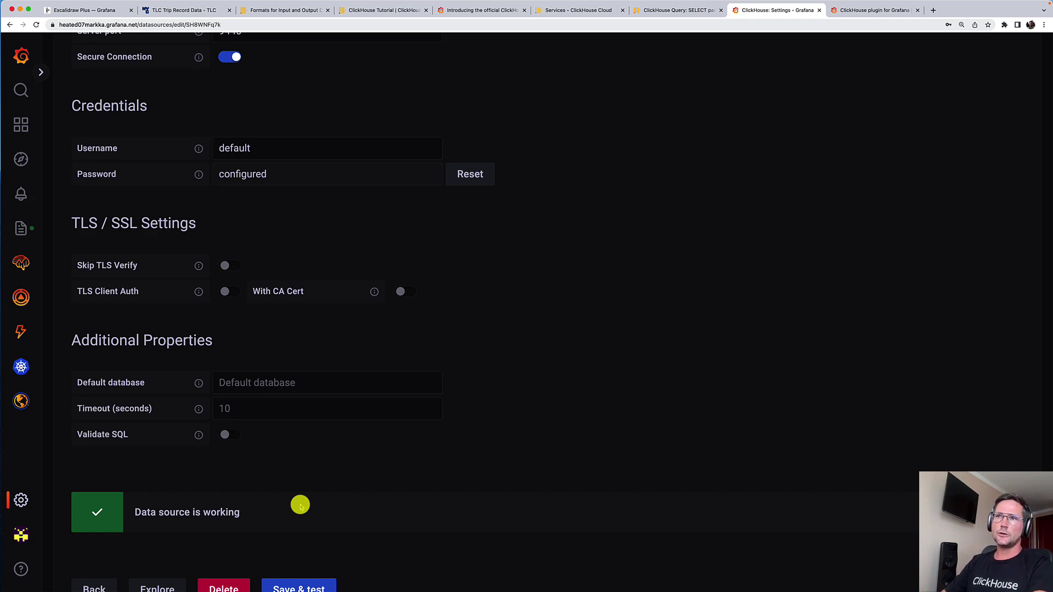
scroll(541, 301, up, 10)
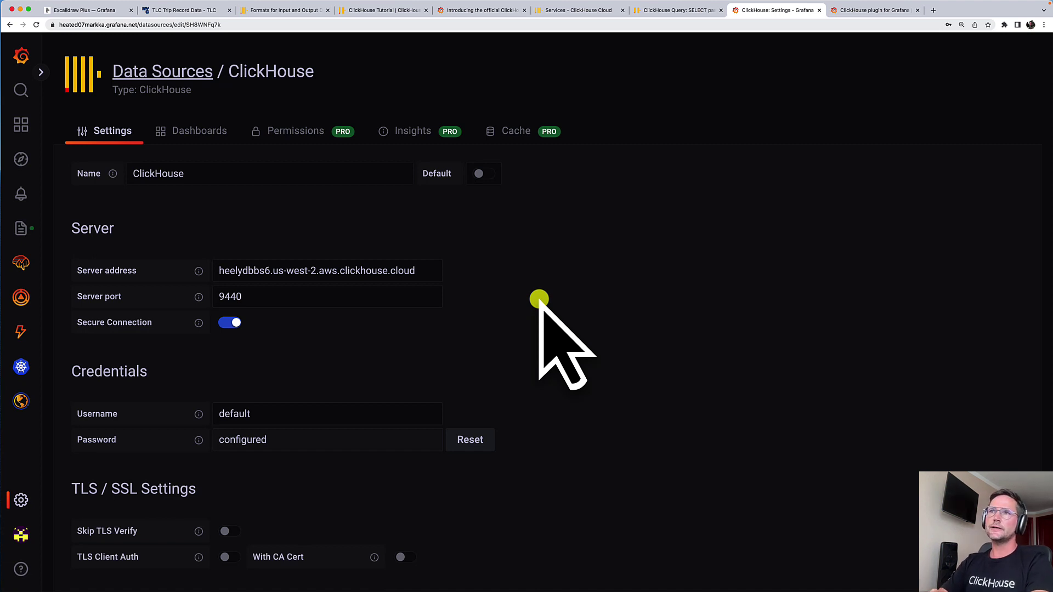
Import the Query Analysis, Data Analysis and Cluster Analysis dashboards from the Dashboards tab.
click(198, 135)
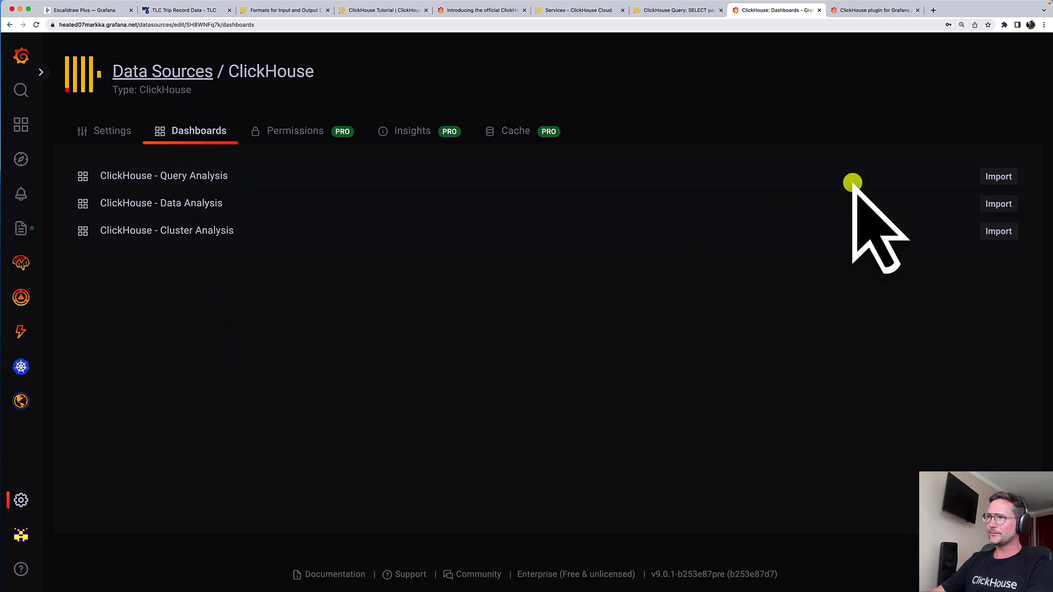
click(997, 176)
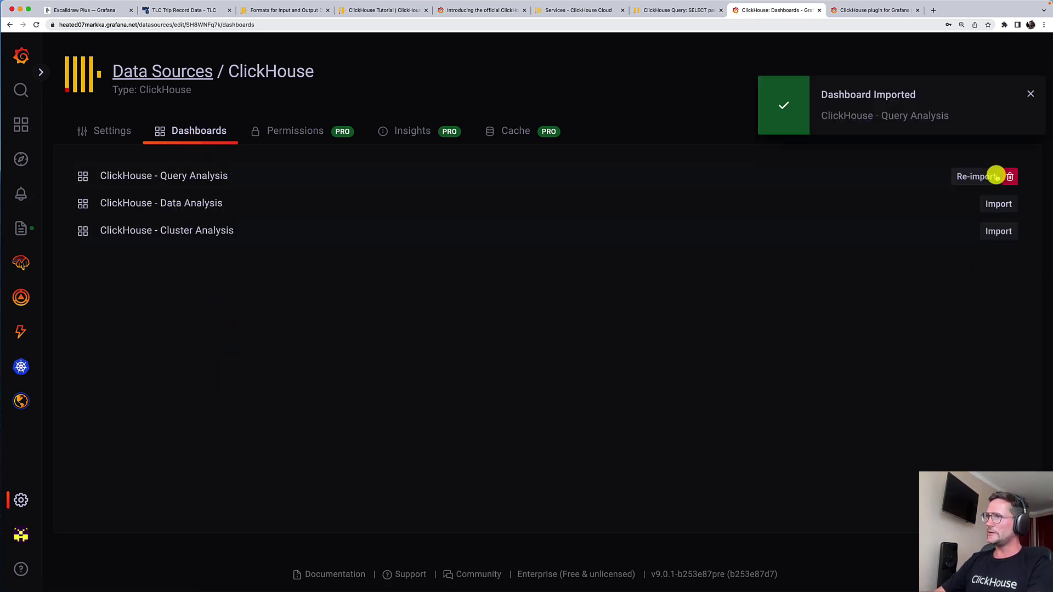
click(1001, 206)
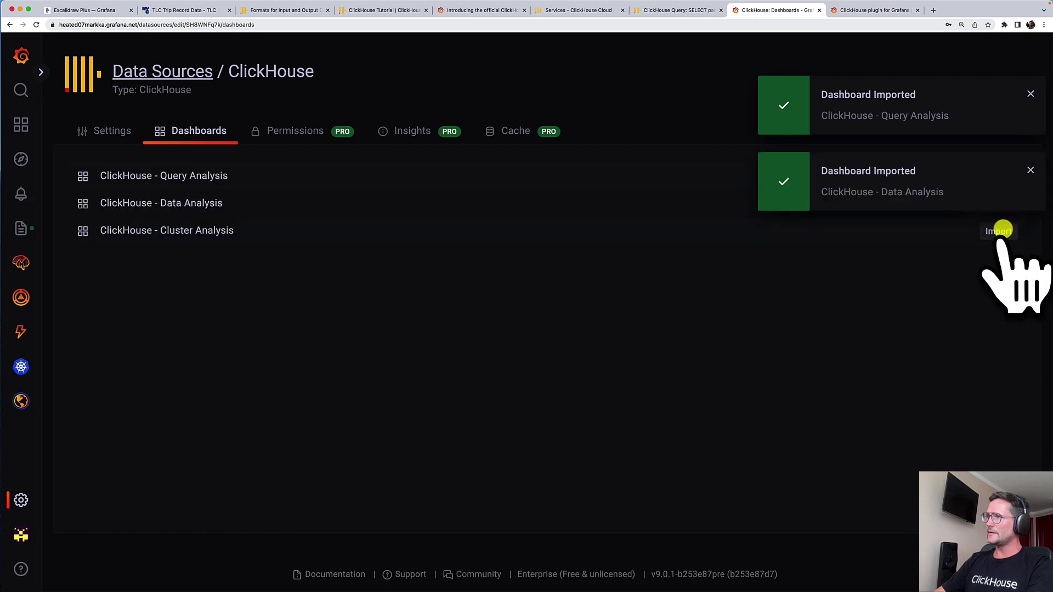
click(999, 231)
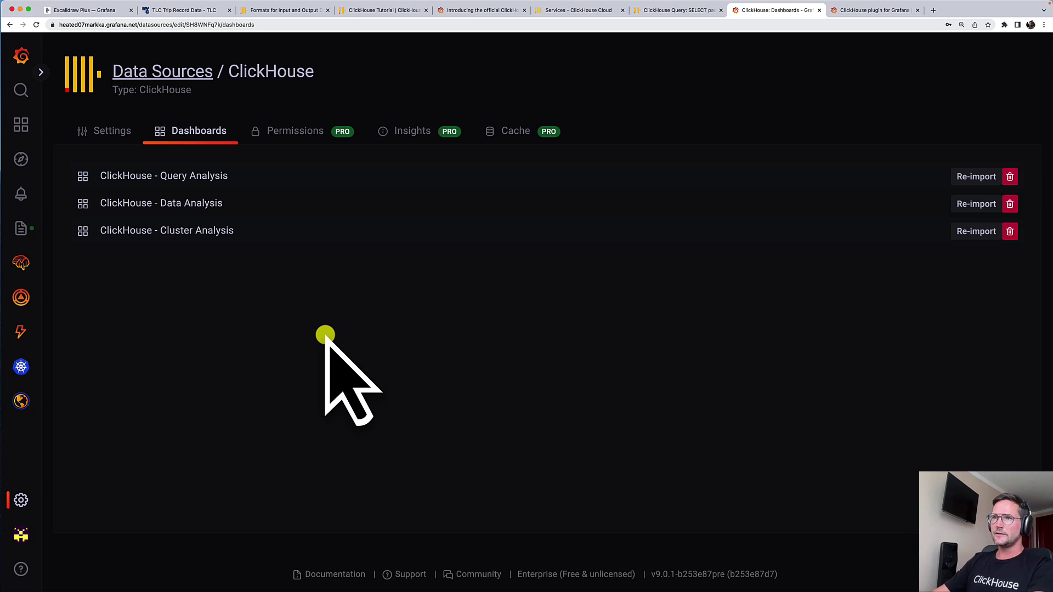
Open each of the three dashboards in its own tab, review them, then close the tabs.
super+click(169, 175)
super+click(179, 204)
super+click(187, 231)
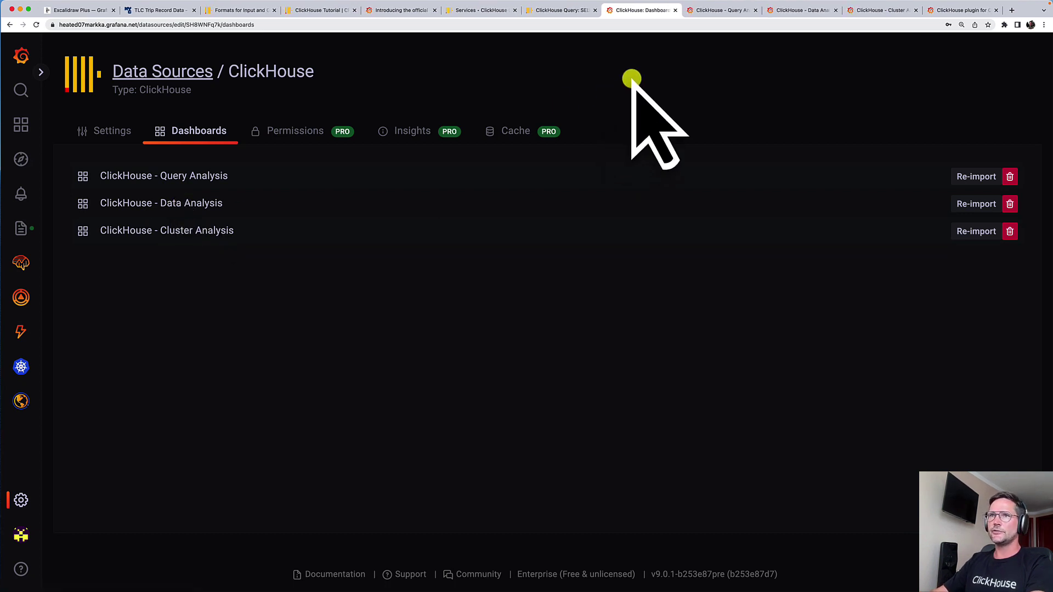
click(711, 10)
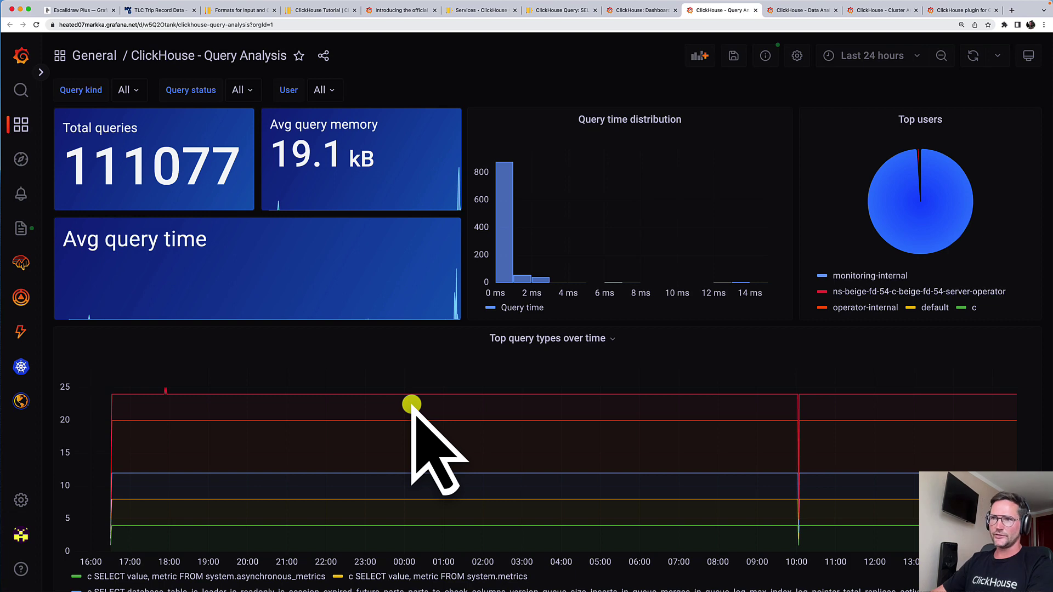
click(801, 10)
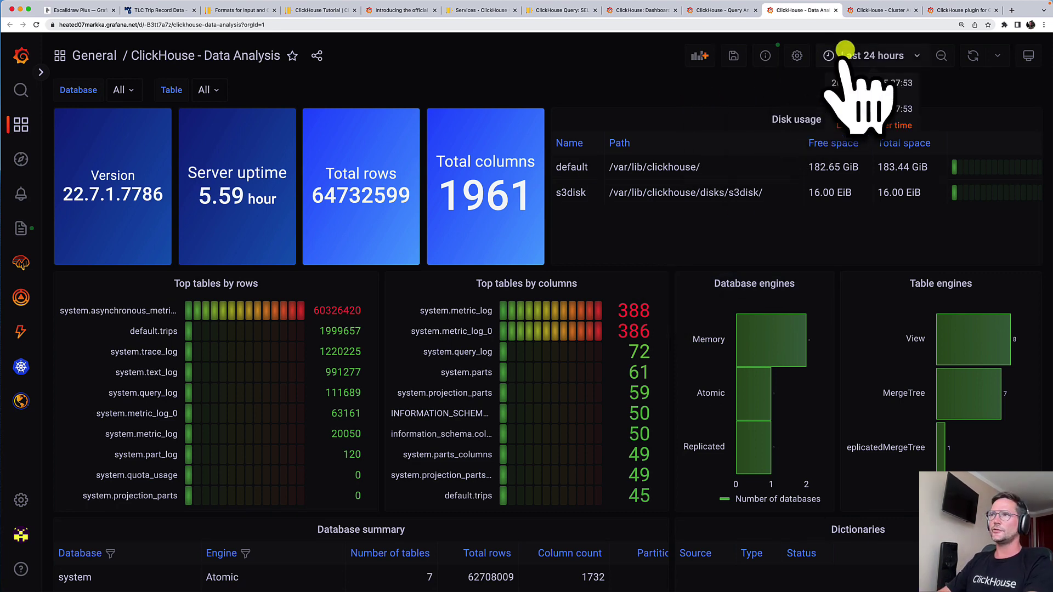
click(878, 10)
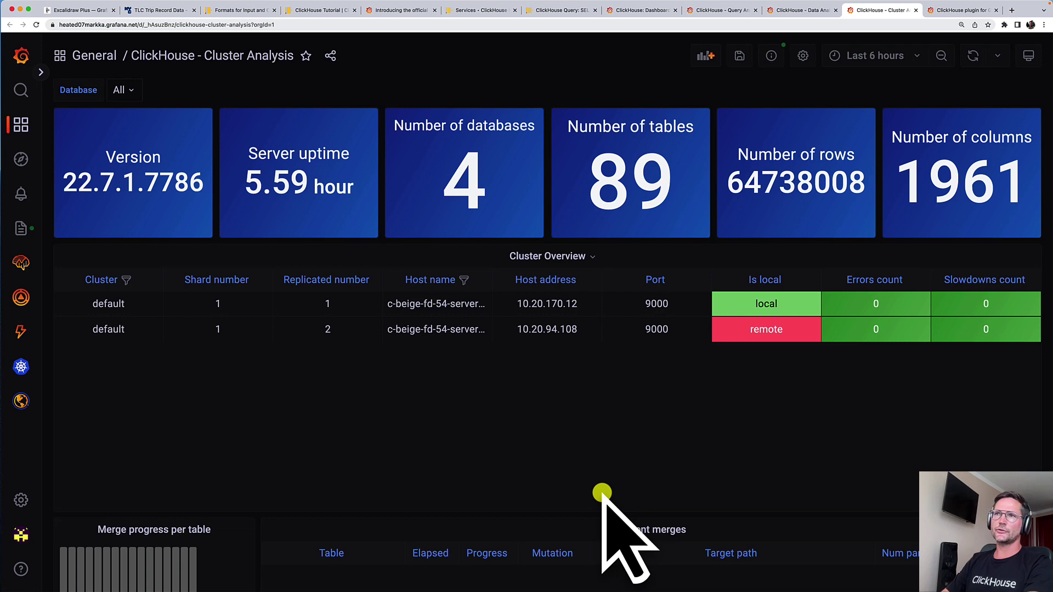
key(super+w)
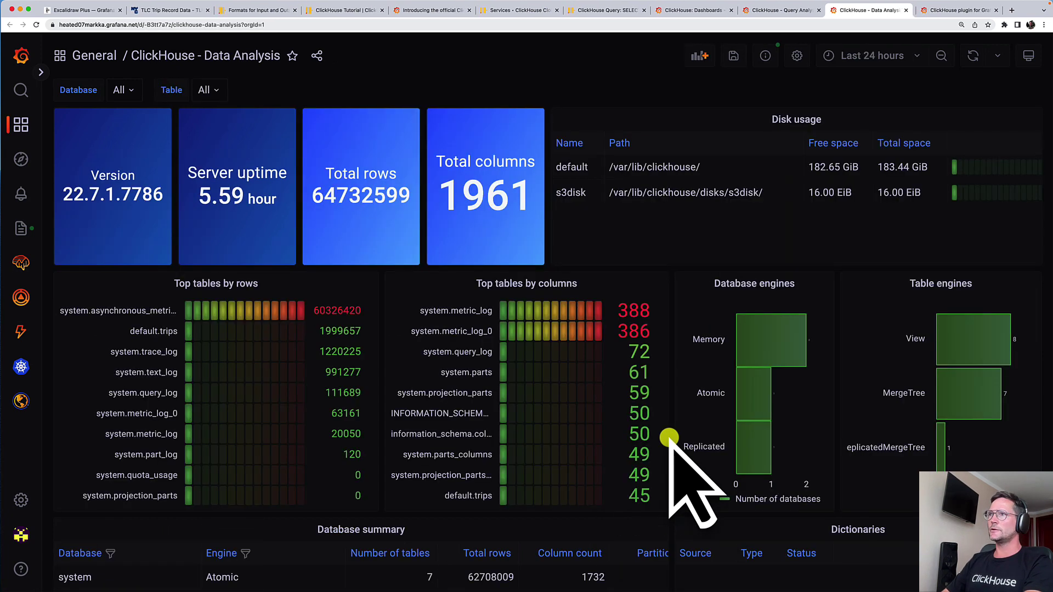
key(super+w)
key(super+w)
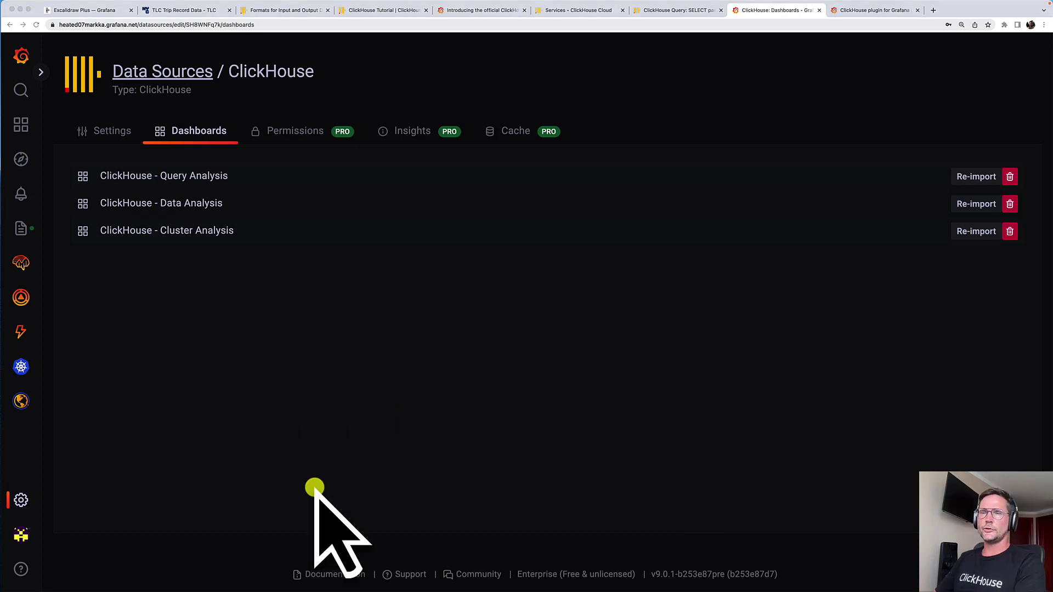
Start a new dashboard with a new panel that uses ClickHouse as its data source.
click(22, 125)
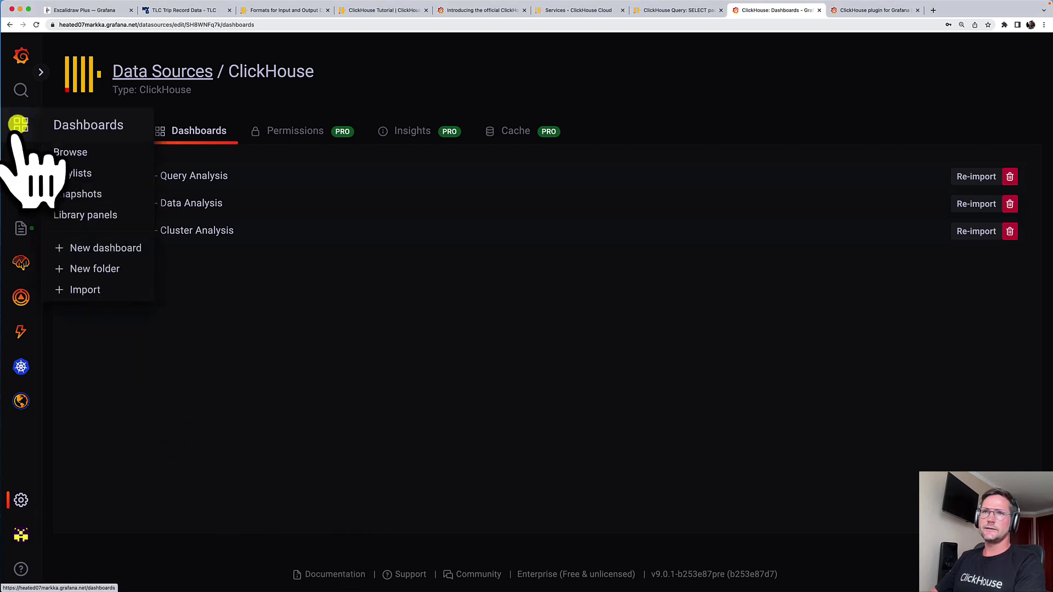
click(118, 248)
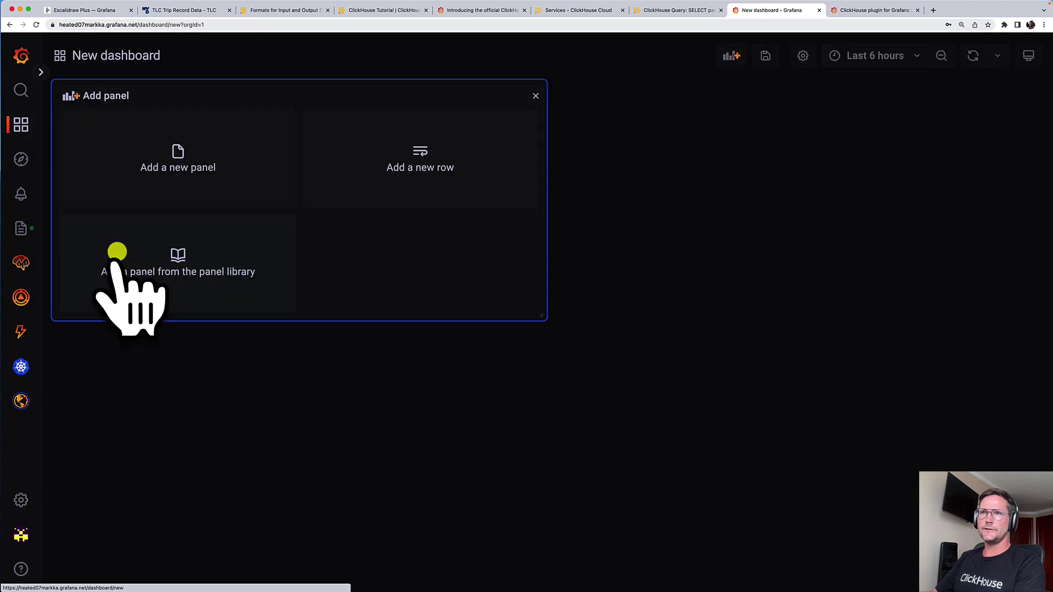
click(184, 157)
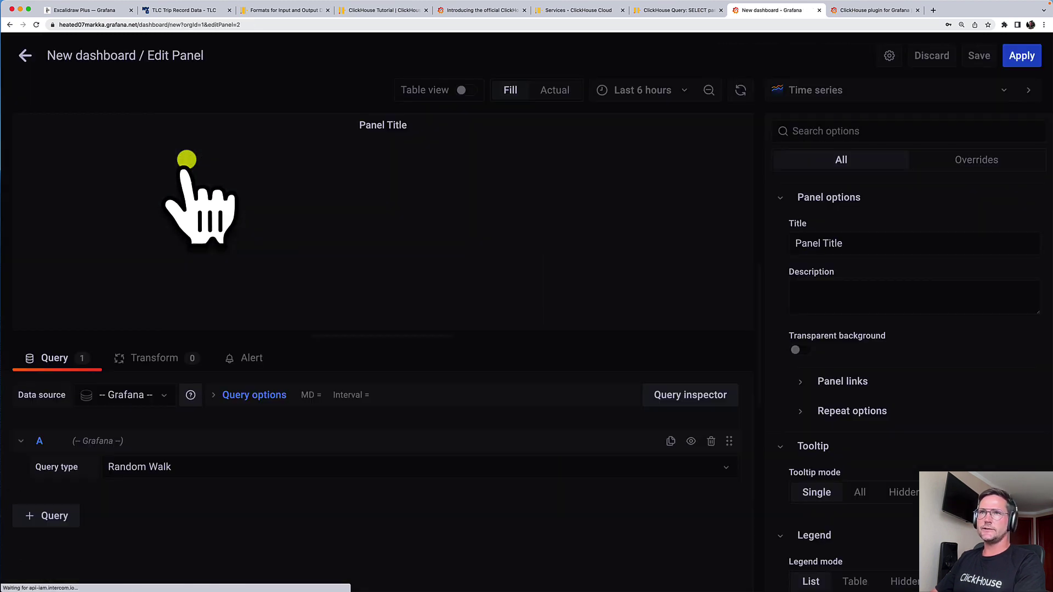
click(164, 395)
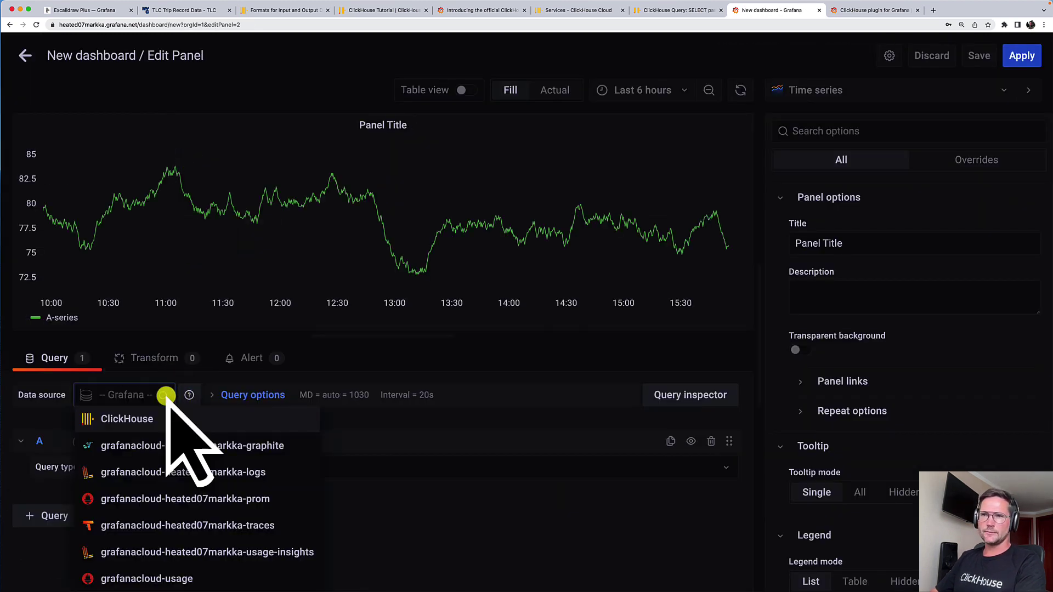
click(142, 420)
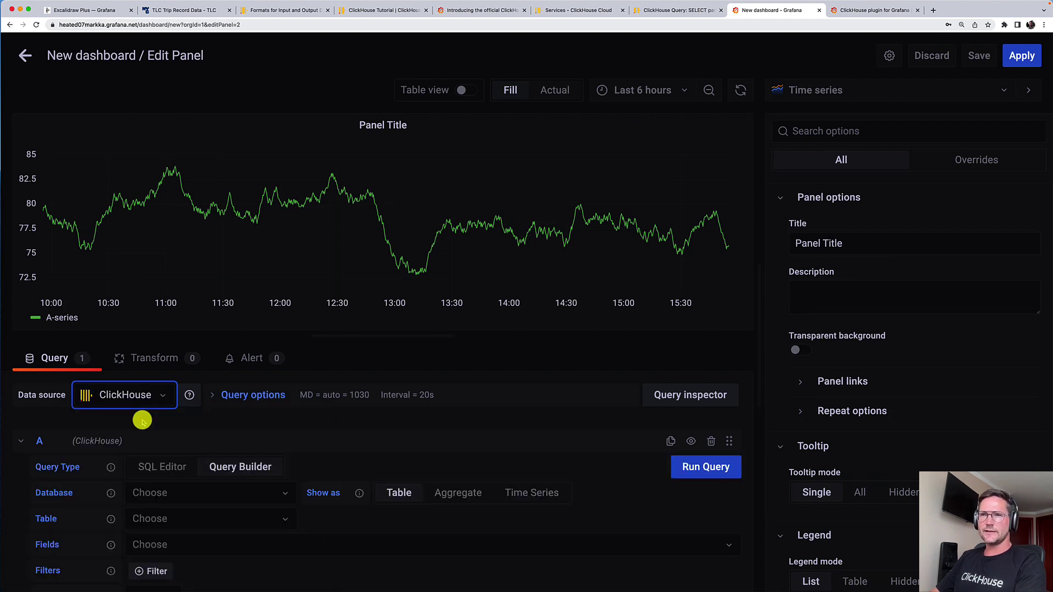
In the SQL Editor, replace the placeholder with the top-three neighbourhood trip-count query and run it.
click(162, 467)
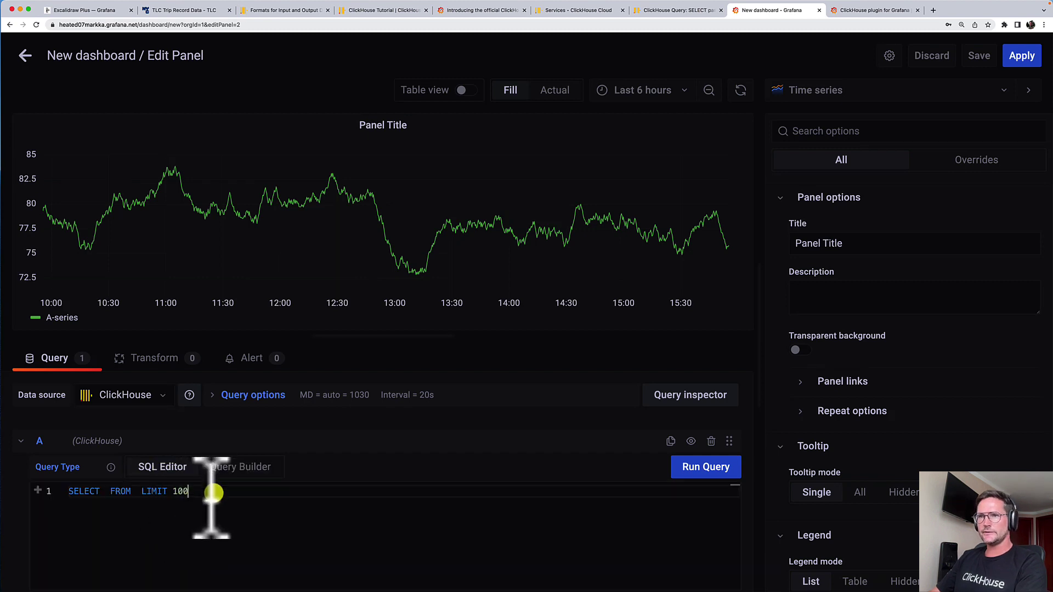
drag(207, 491, 19, 492)
key(BackSpace)
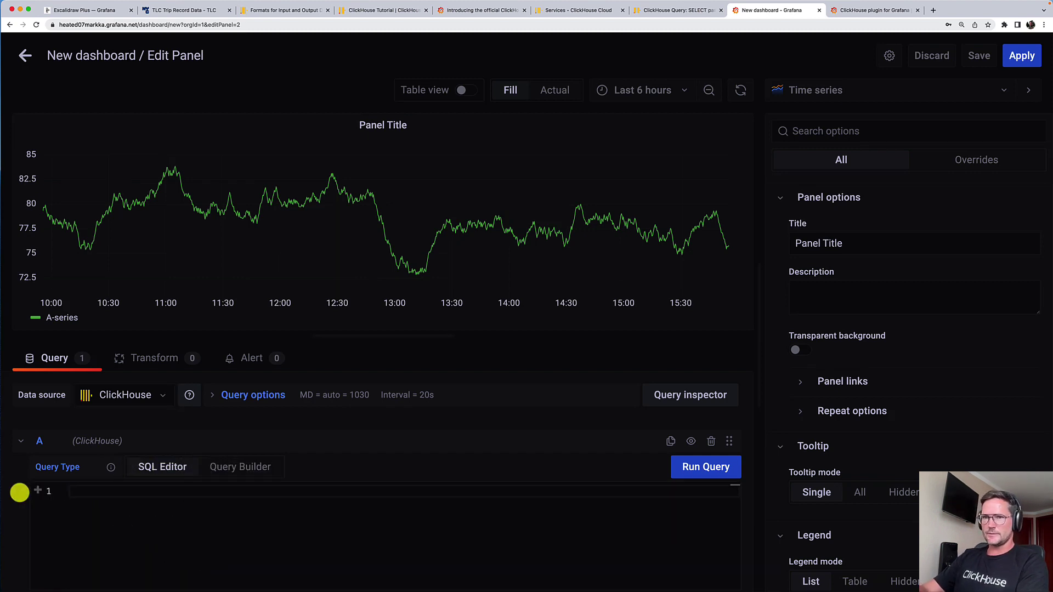
text(SELECT     pickup_ntaname,     count(*) AS number_of_trips FROM trips GROUP BY pickup_ntaname ORDER BY number_of_trips DESC LIMIT 3;)
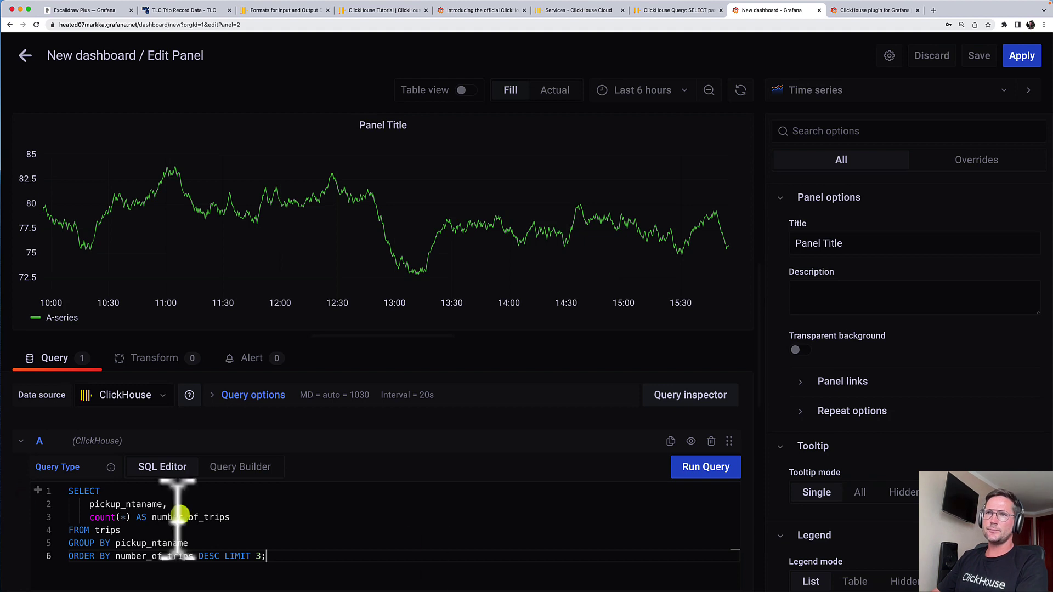
click(690, 467)
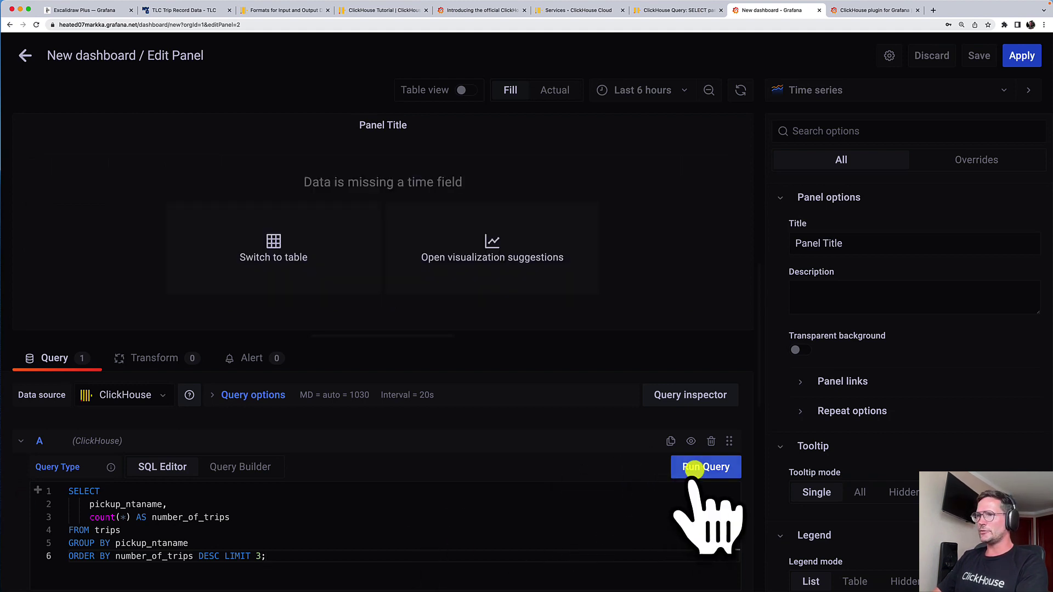
Show the neighbourhood results as a table, then turn the panel into the suggested pie chart.
click(286, 258)
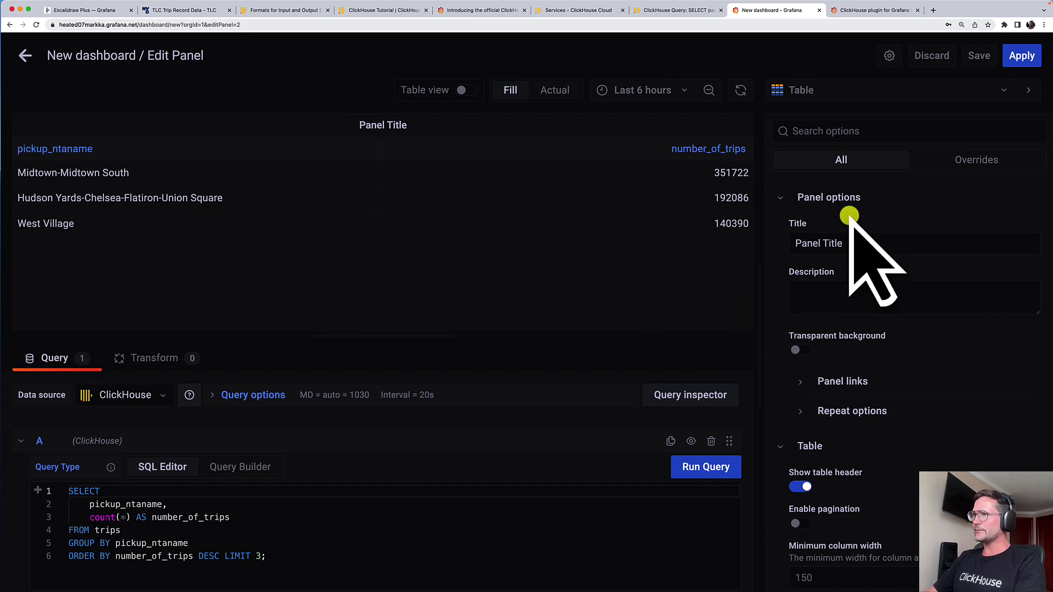
click(882, 90)
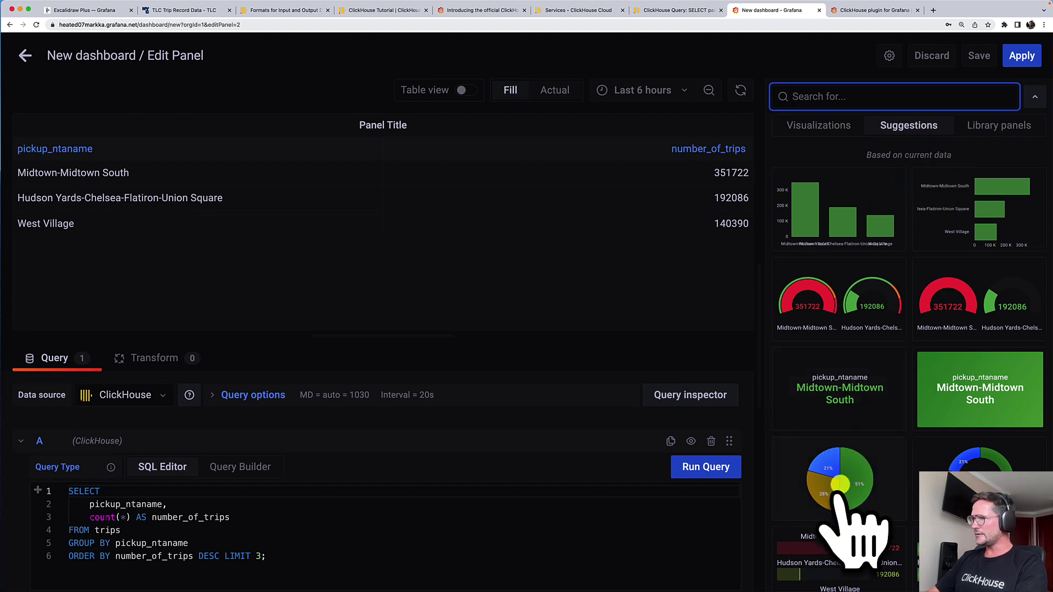
click(840, 485)
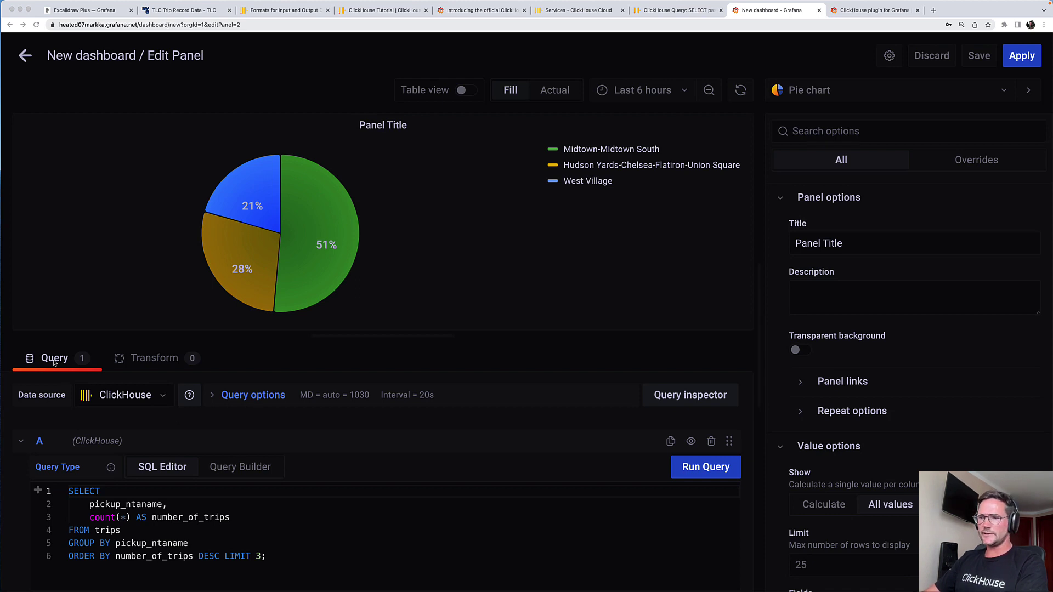
Title the panel 'Favourite NYC pickup neighbourhoods' and apply it to the dashboard.
click(857, 243)
key(super+a)
text(Favourite NYC pickup neighbourhoods)
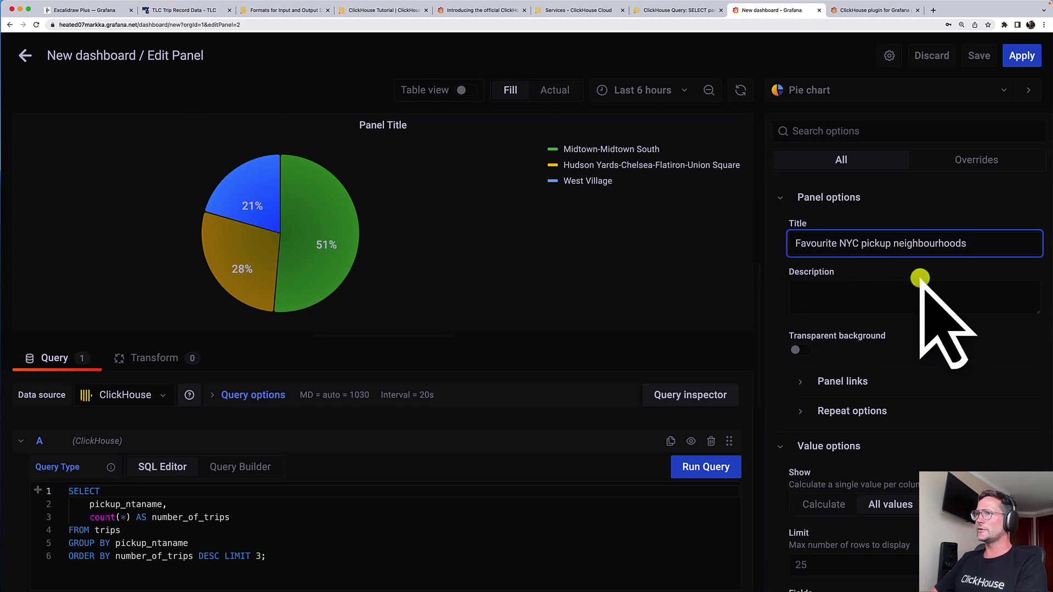
click(1022, 56)
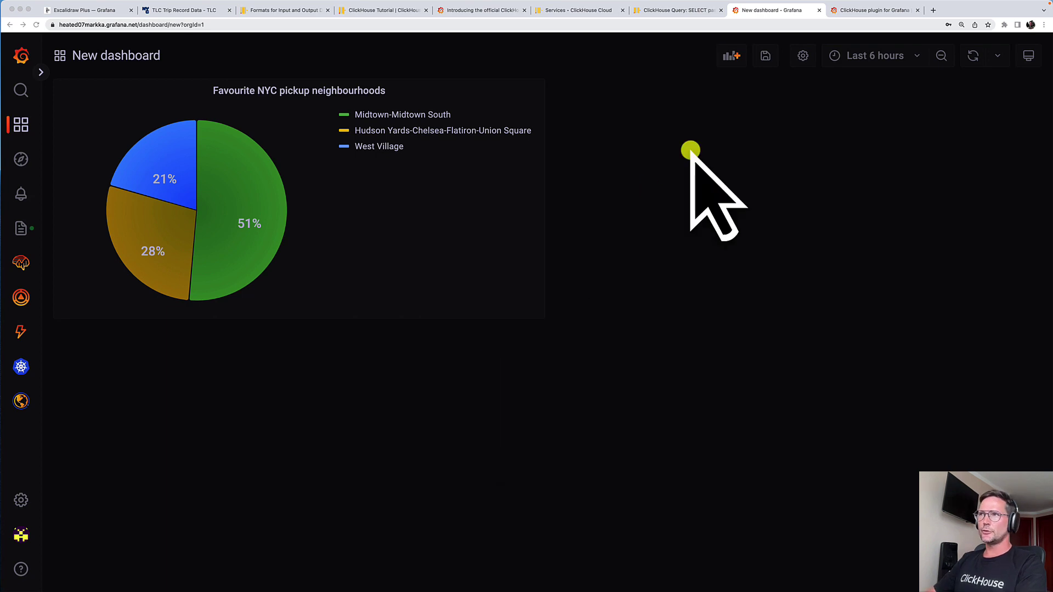
Add a second panel to the dashboard using ClickHouse as its data source.
click(745, 56)
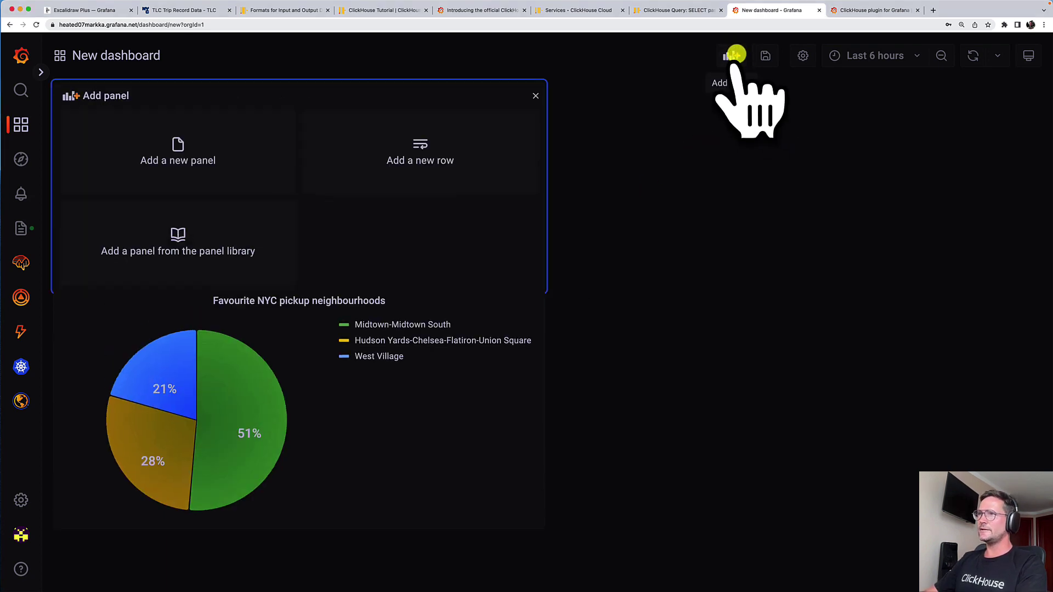
click(187, 153)
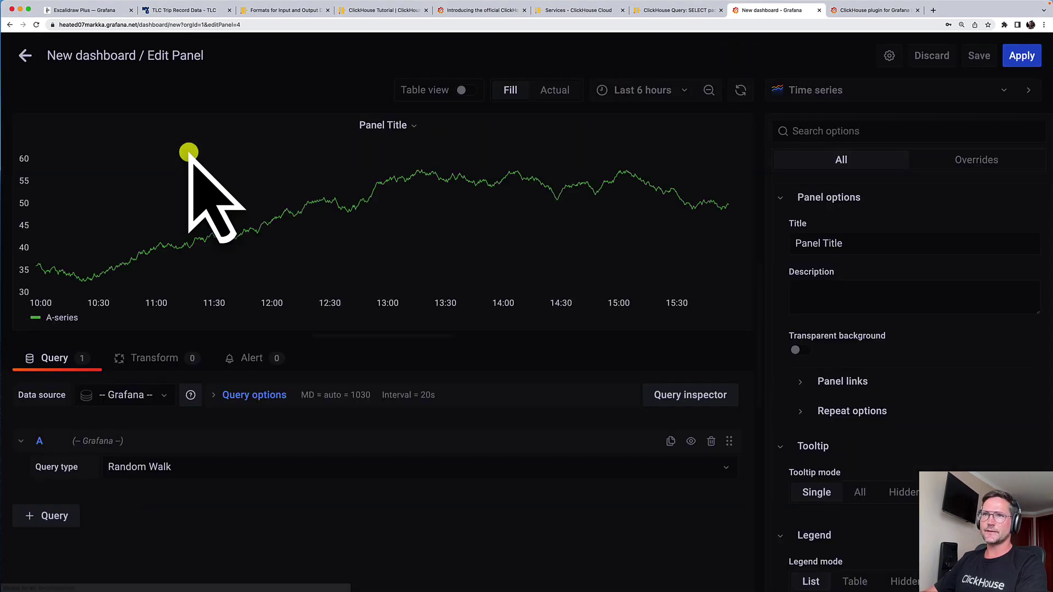
click(160, 395)
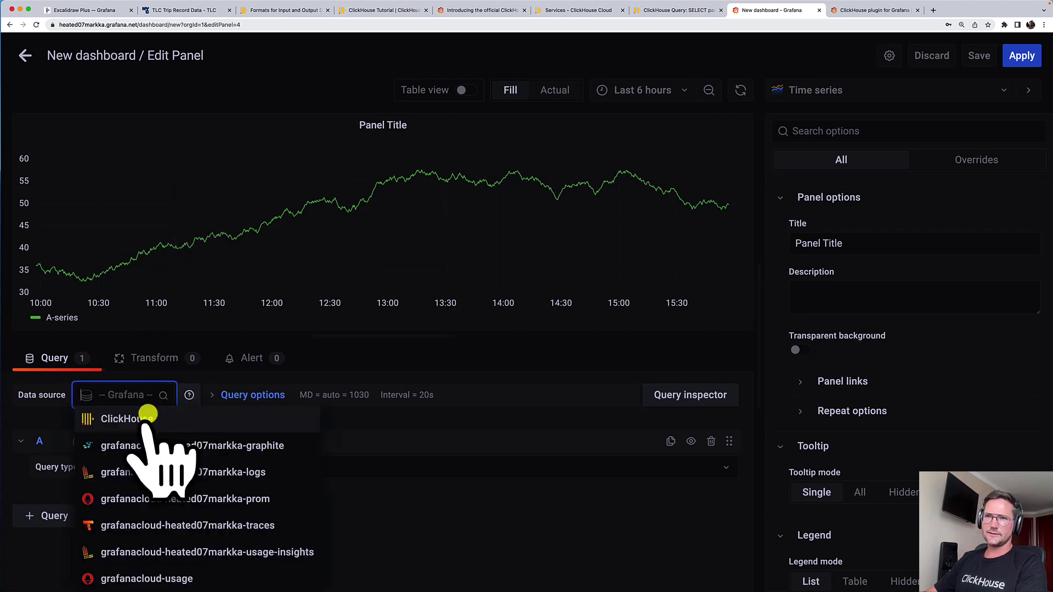
click(146, 419)
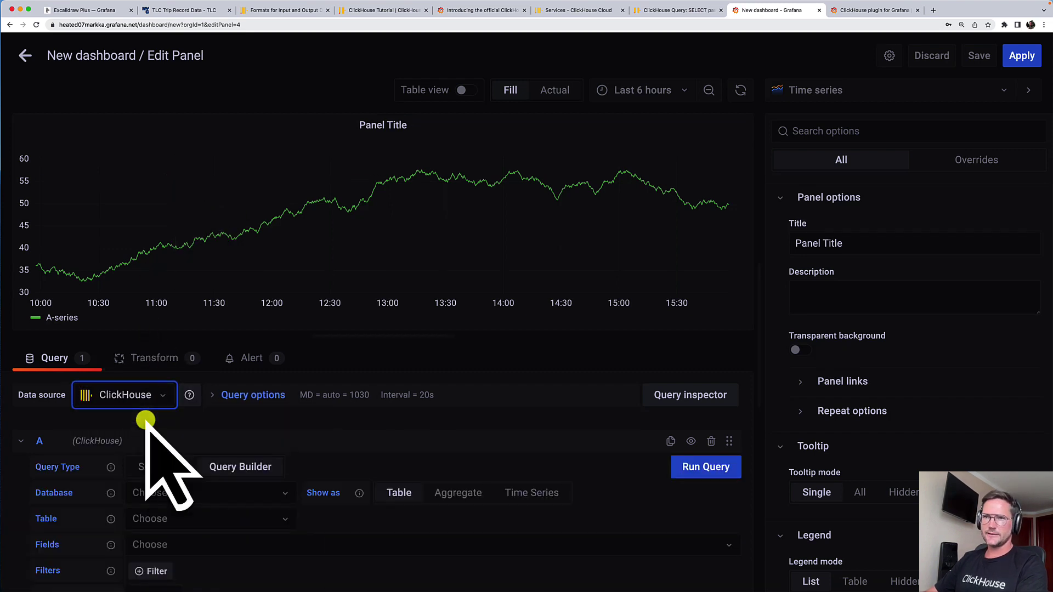
In the SQL Editor, replace the placeholder with the top-ten pickup coordinates query and run it.
click(153, 466)
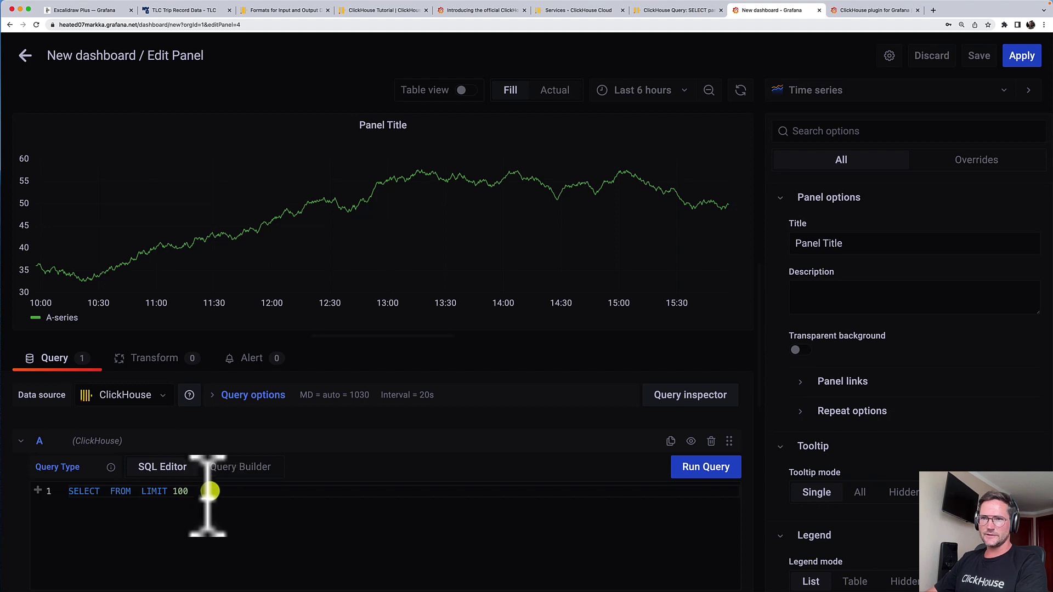
drag(207, 490, 18, 529)
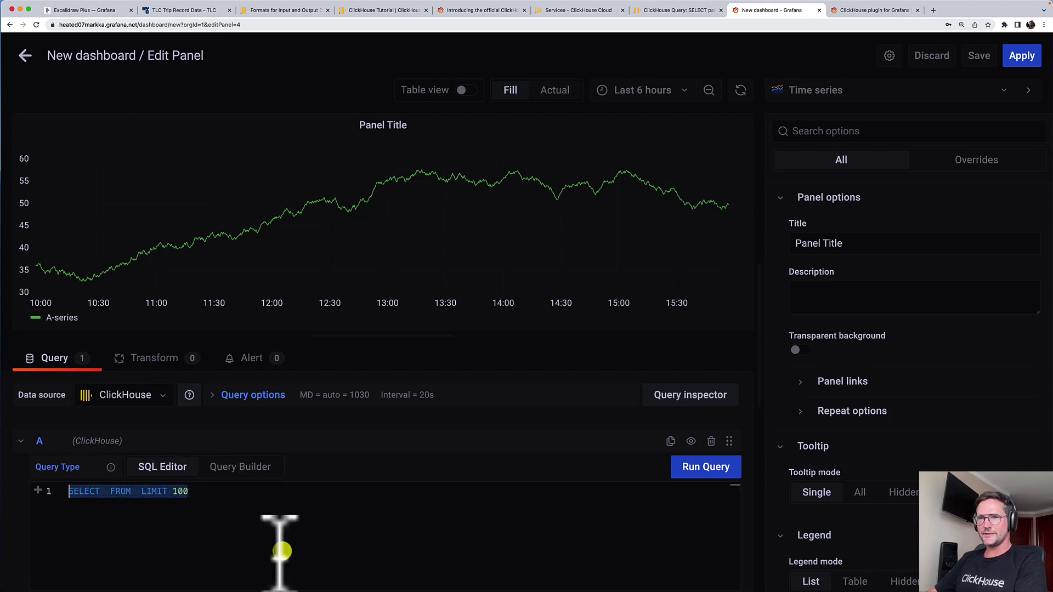
text(SELECT pickup_longitude, pickup_latitude,        count(*) as count FROM trips GROUP BY pickup_longitude, pickup_latitude ORDER BY count DESC LIMIT 10;)
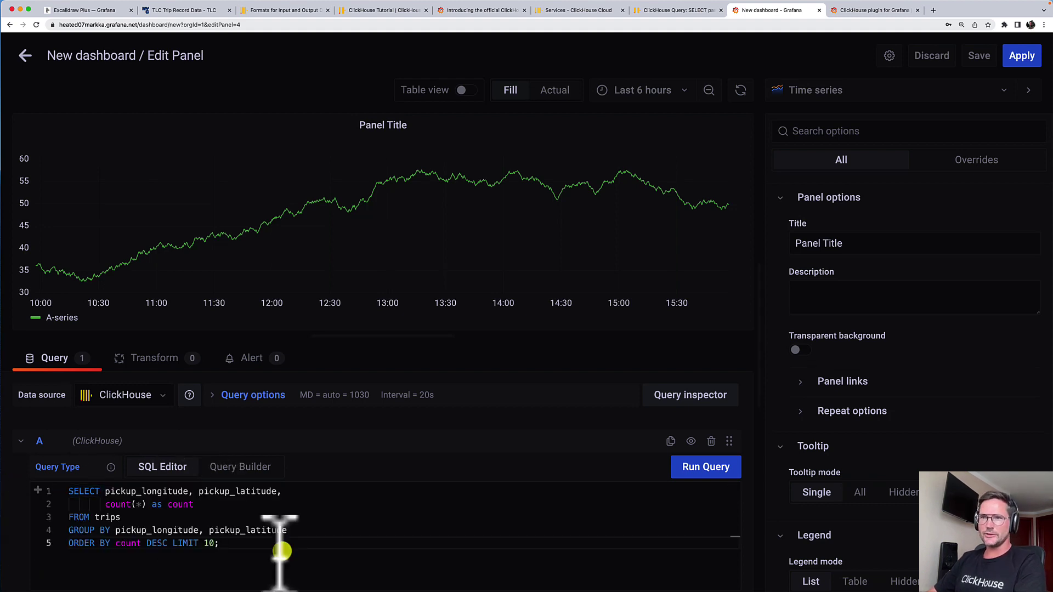
click(706, 467)
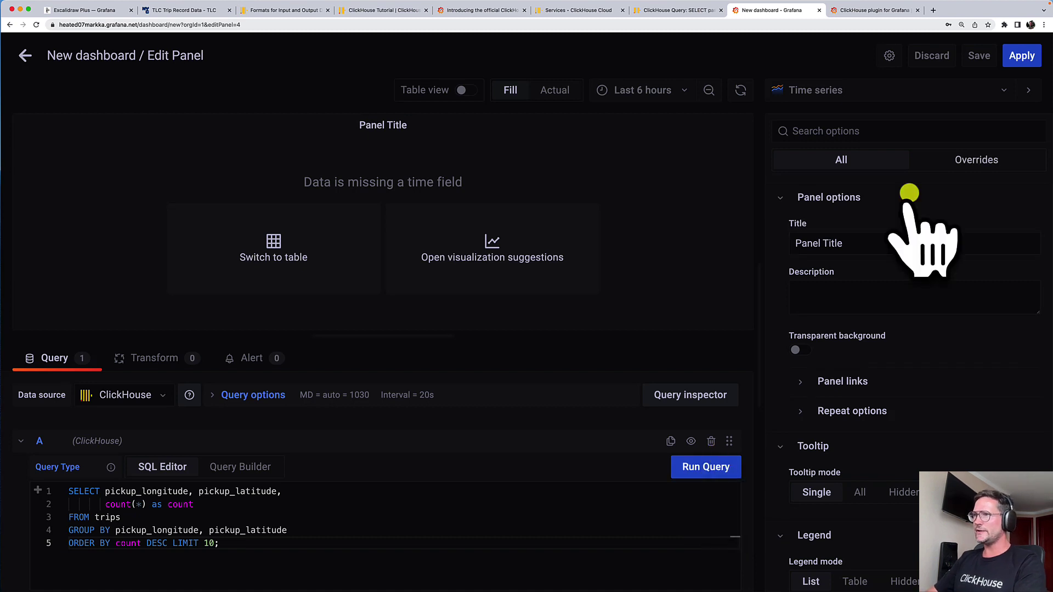
Search the visualization list for 'map' and switch the panel to Geomap.
click(856, 91)
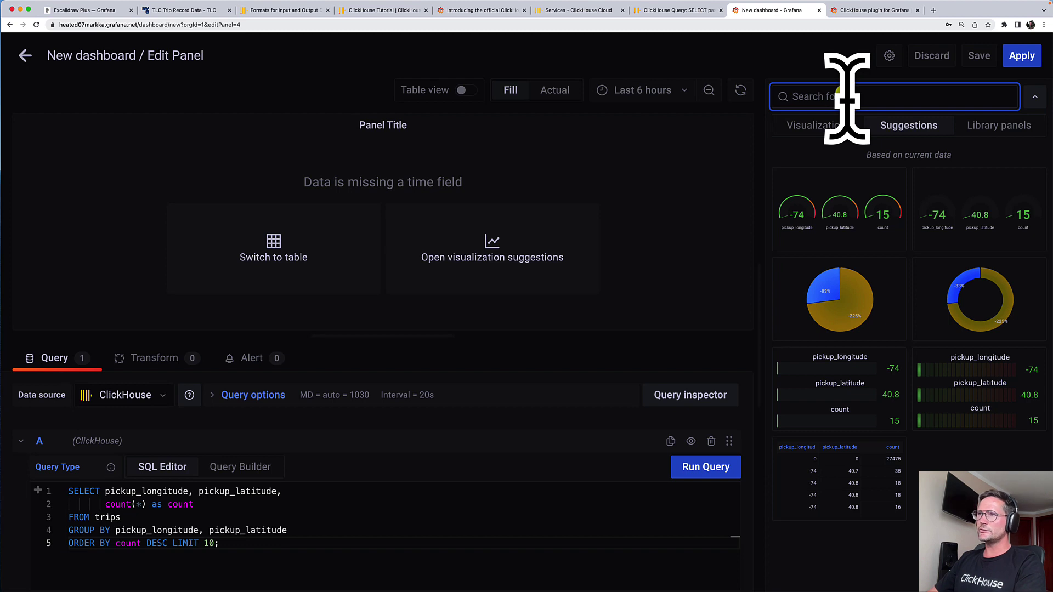
click(815, 125)
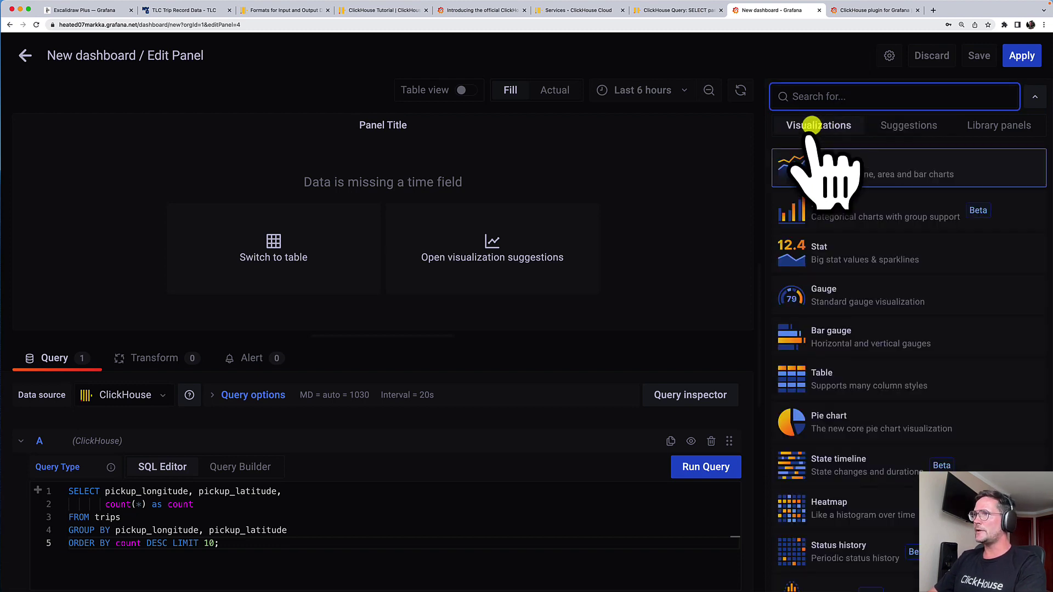
text(map)
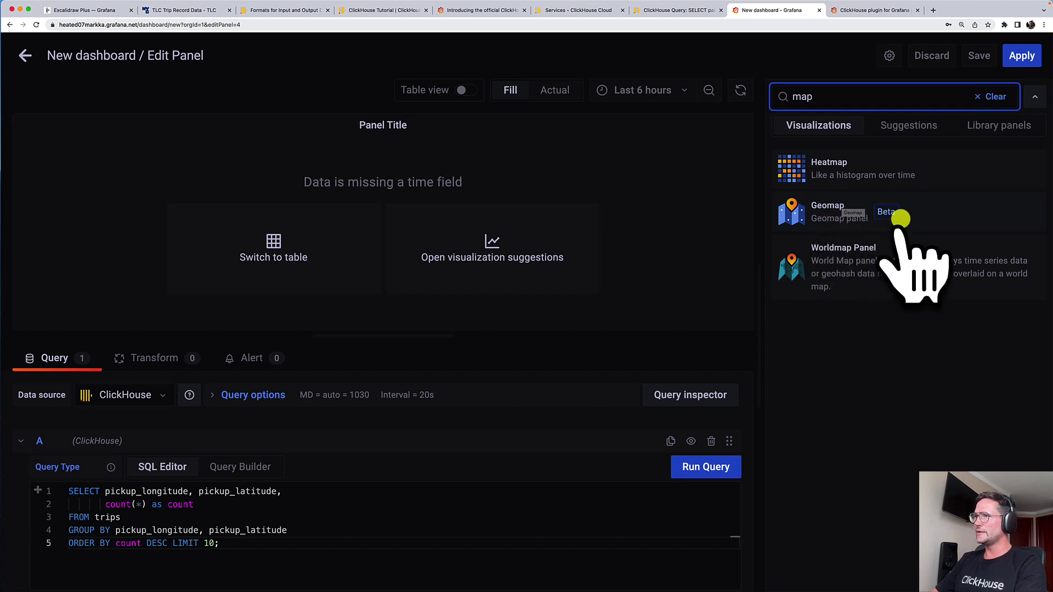
click(830, 217)
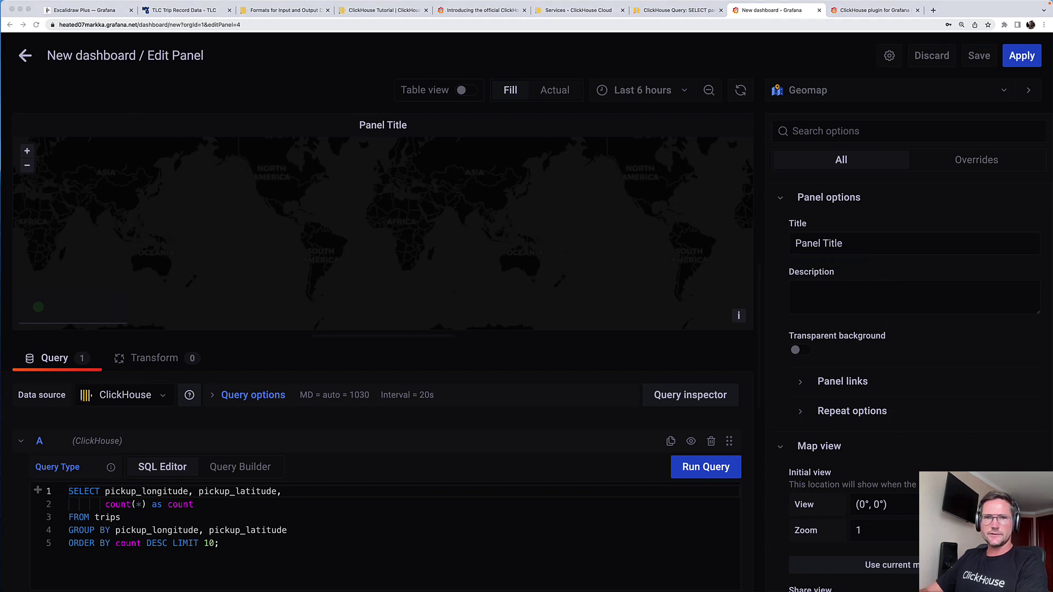
Retitle the panel 'Favourite NYC pickup locations'.
click(861, 241)
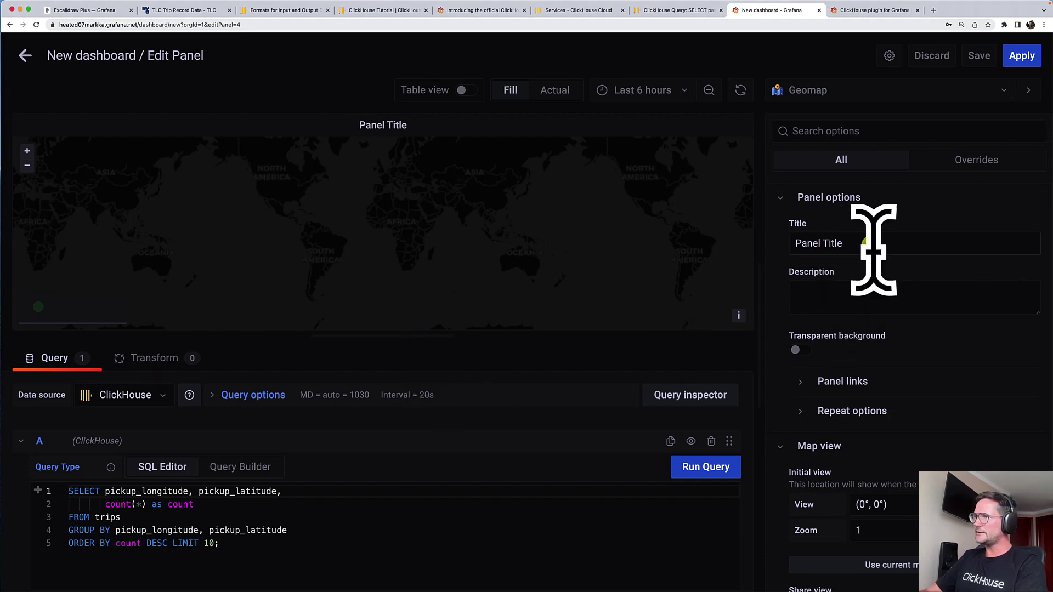
drag(870, 243, 773, 245)
text(Favourite NYC pickup locations)
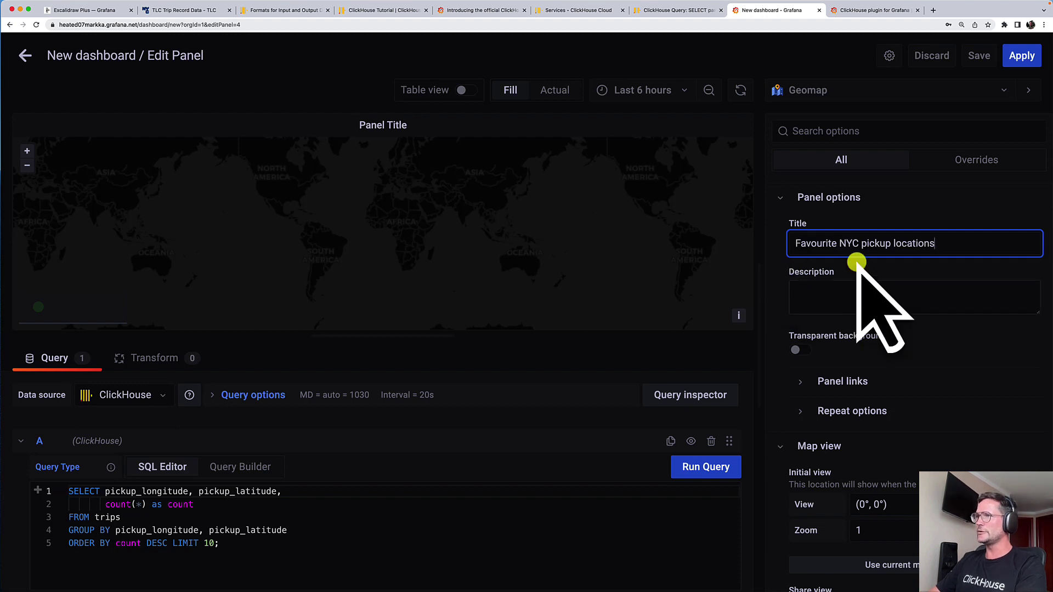
Position Layer 1 markers by coordinates: latitude pickup_latitude, longitude pickup_longitude.
scroll(938, 353, down, 5)
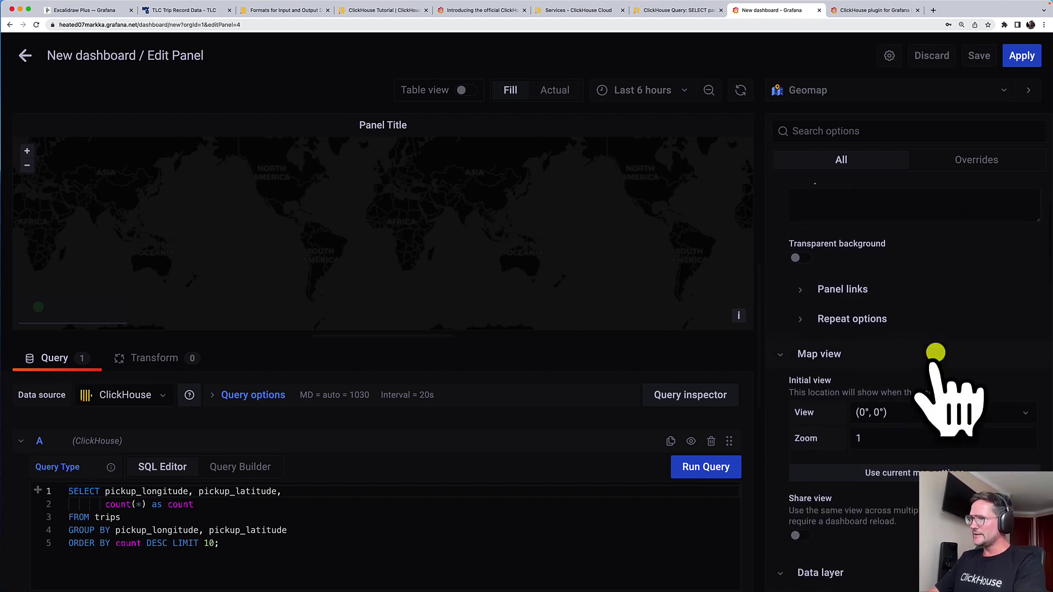
scroll(935, 353, down, 8)
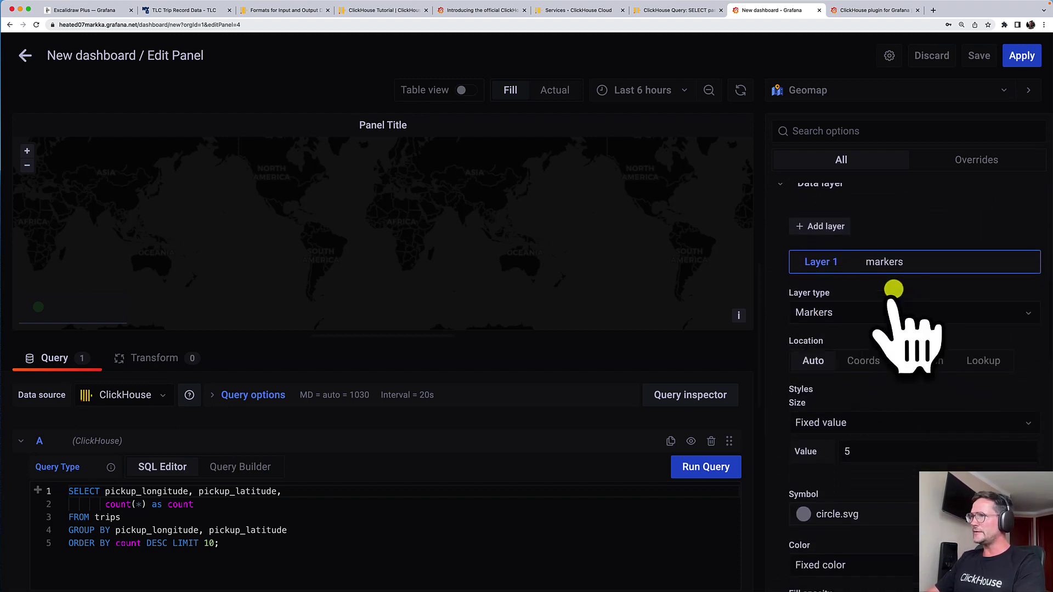
scroll(880, 398, down, 2)
scroll(878, 397, down, 1)
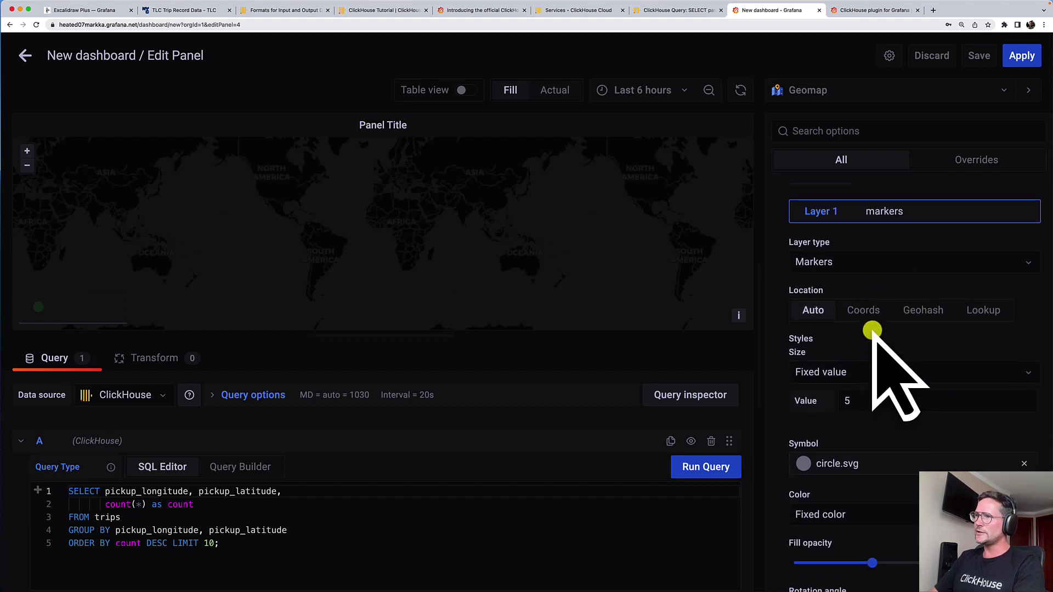
click(864, 310)
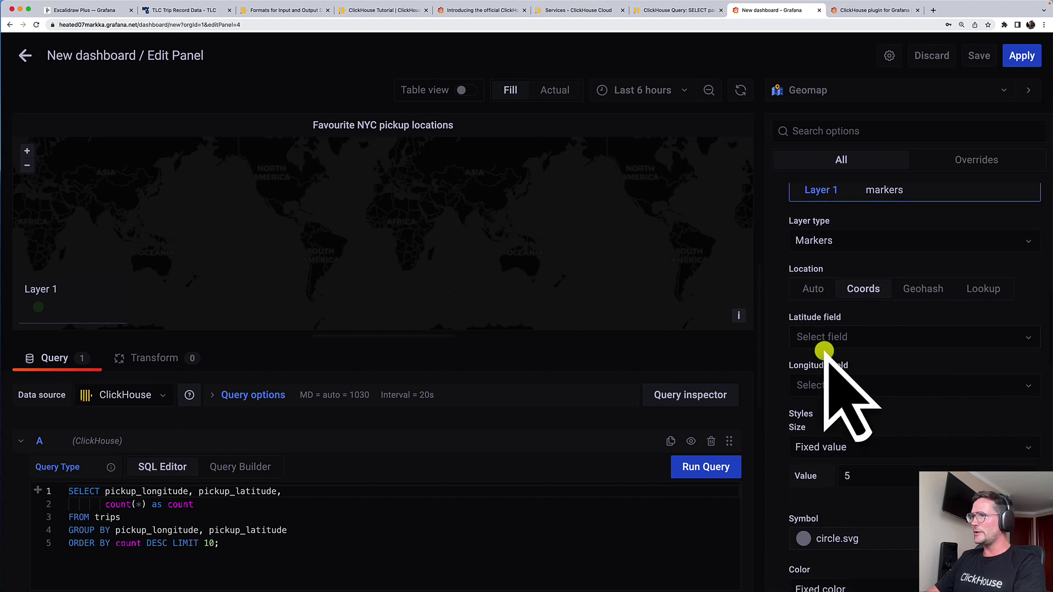
click(888, 339)
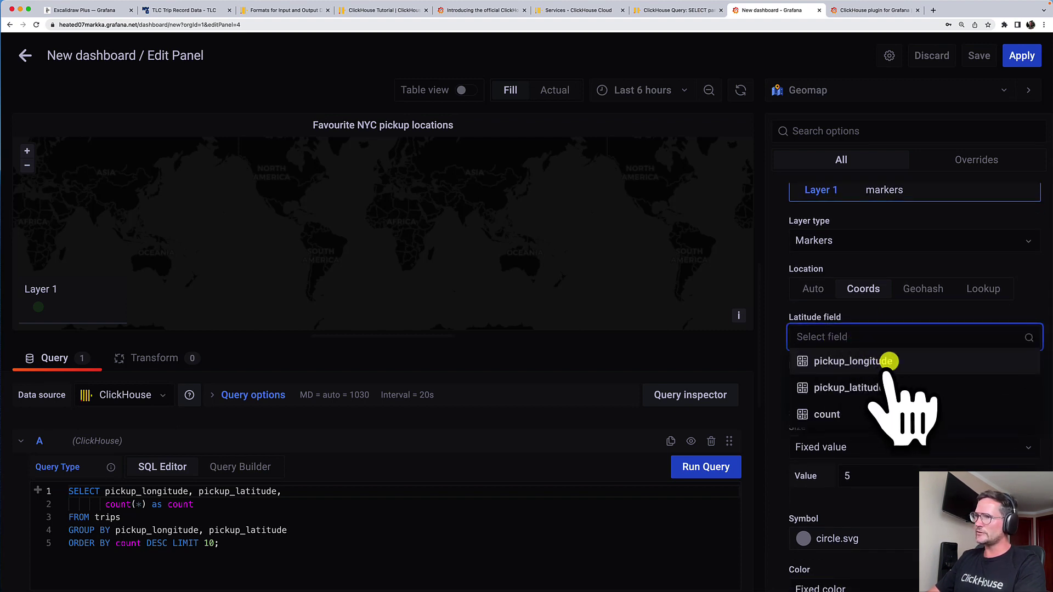
click(882, 387)
click(829, 386)
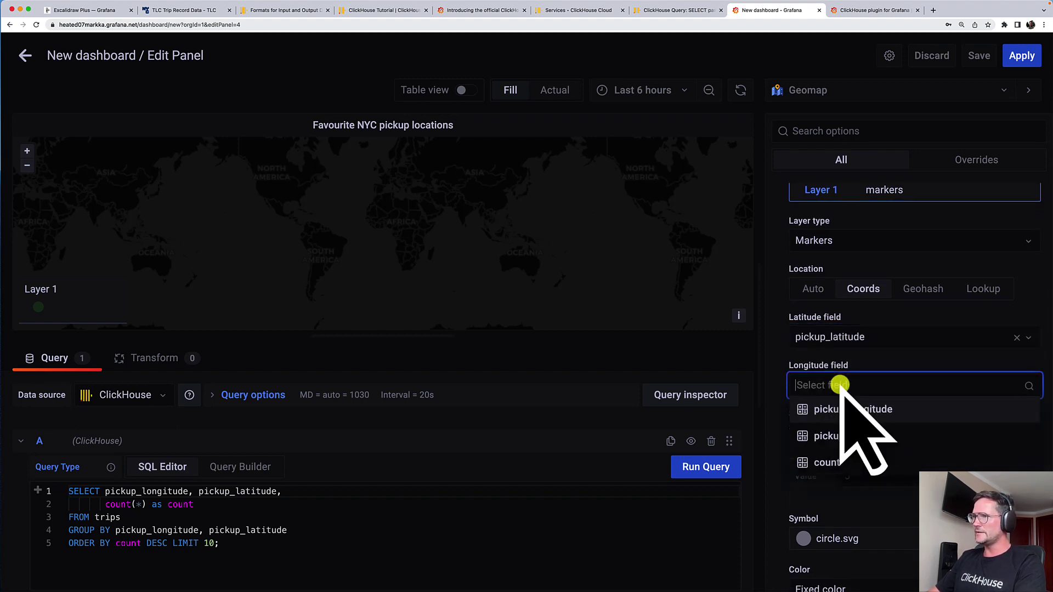
click(880, 411)
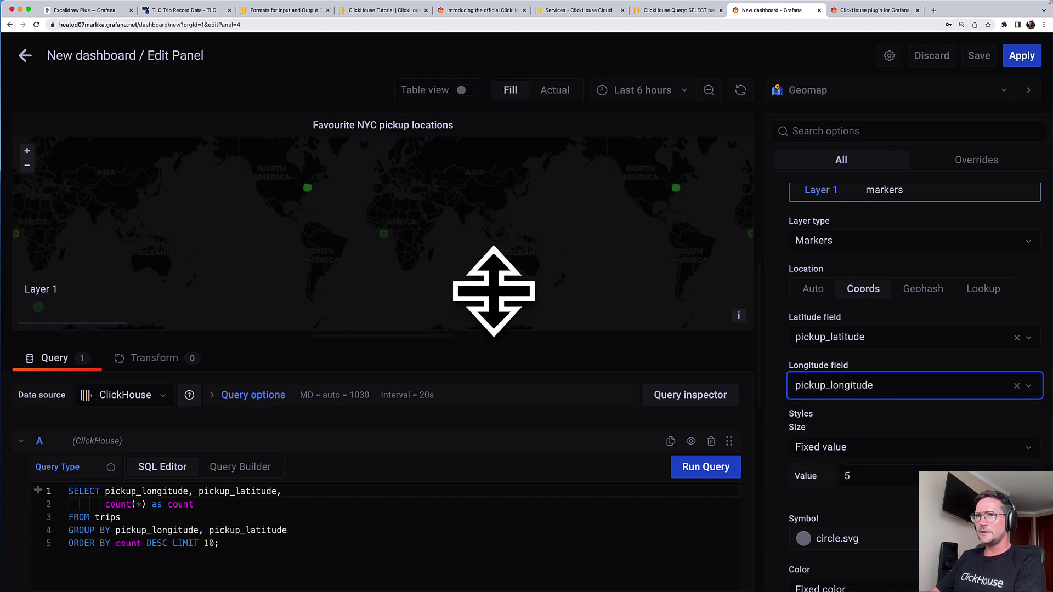
Zoom and pan the map to centre the pickup markers on New York City.
scroll(325, 188, up, 5)
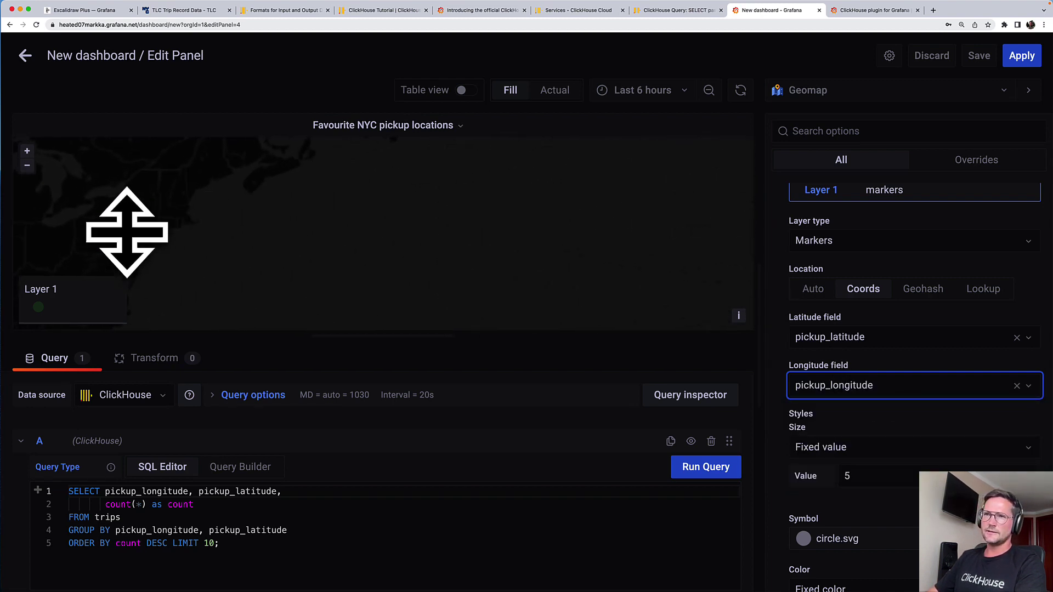
click(122, 229)
scroll(287, 211, up, 5)
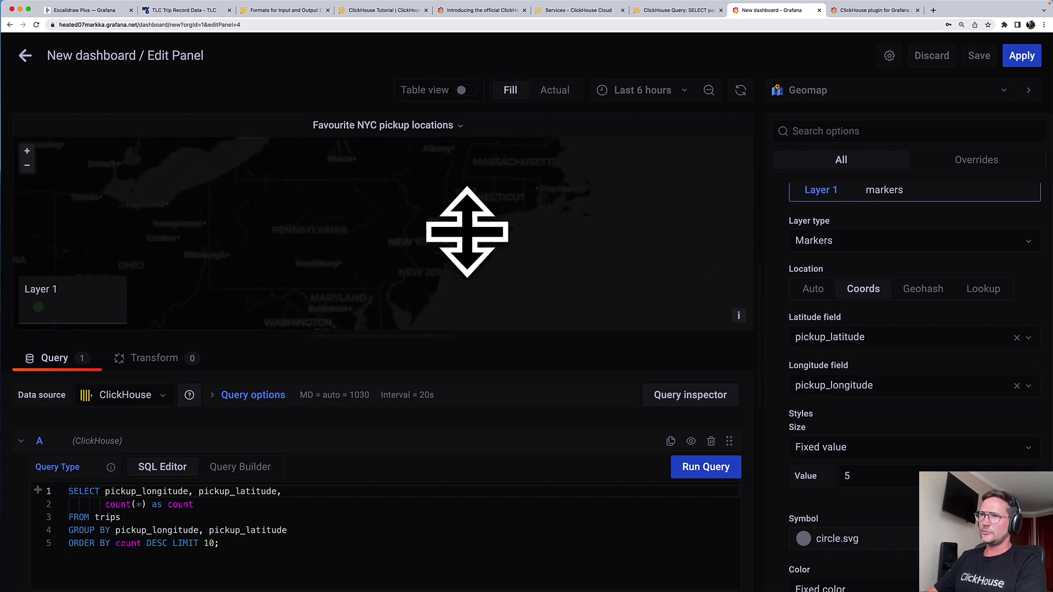
scroll(416, 228, up, 3)
scroll(457, 226, up, 3)
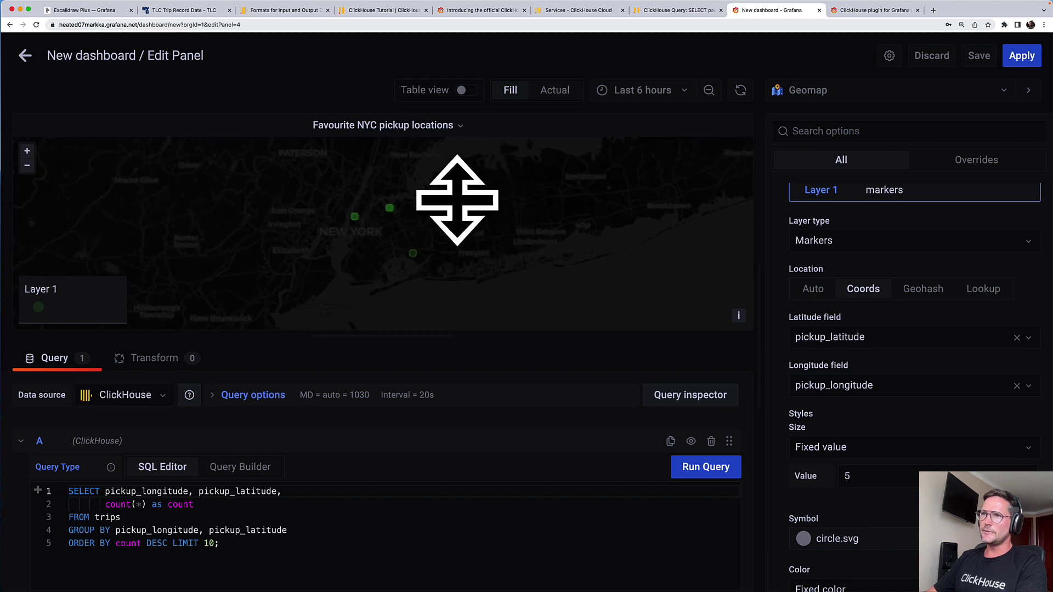
drag(454, 199, 494, 206)
scroll(497, 201, up, 1)
scroll(468, 200, up, 1)
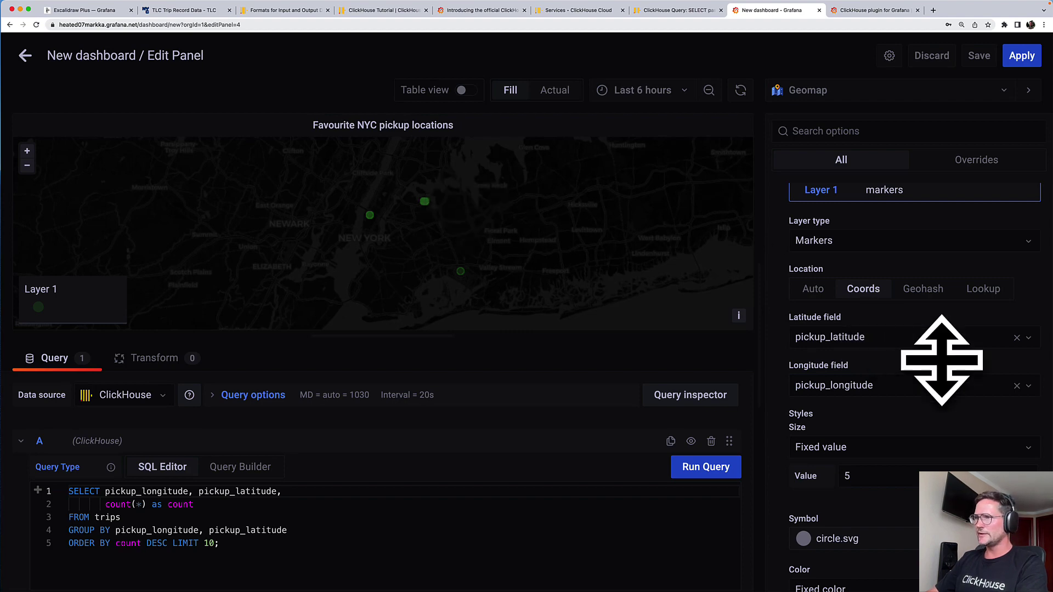
scroll(912, 459, down, 5)
scroll(911, 482, down, 12)
scroll(911, 481, down, 1)
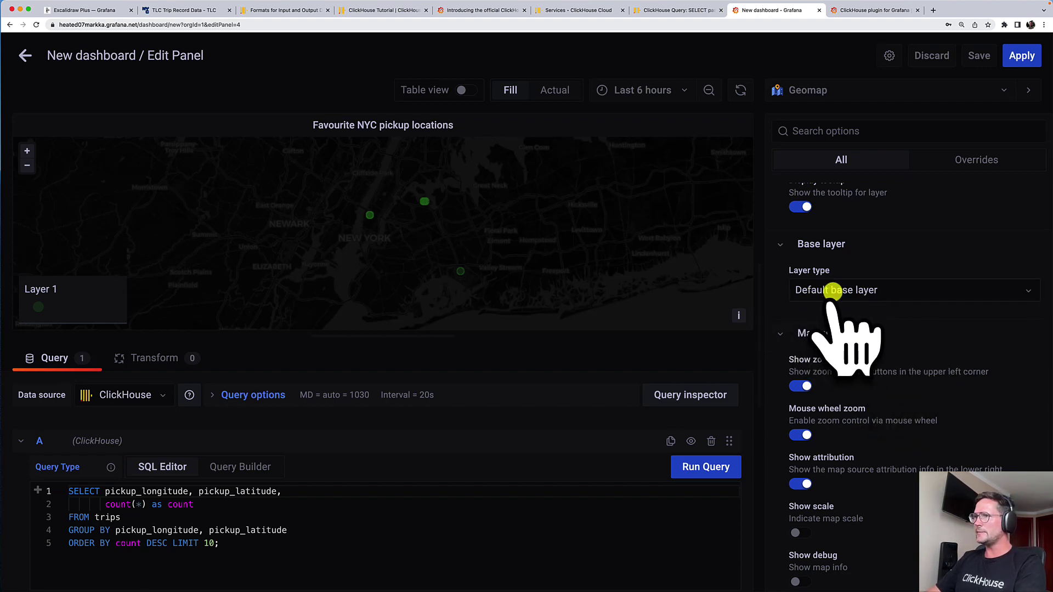
Try Open Street Map and then ArcGIS MapServer as the base layer.
click(885, 295)
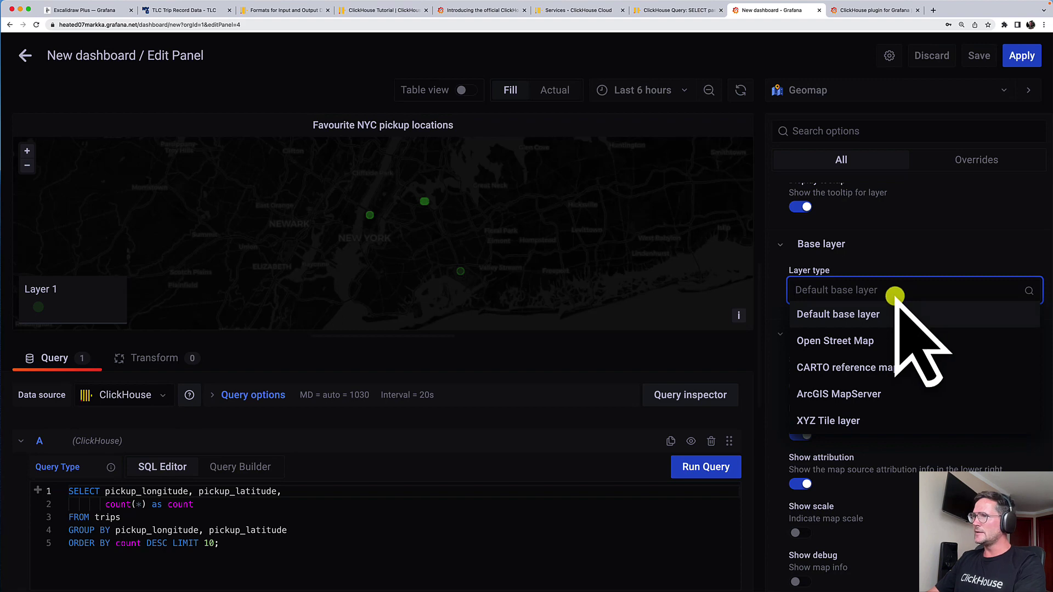
click(867, 341)
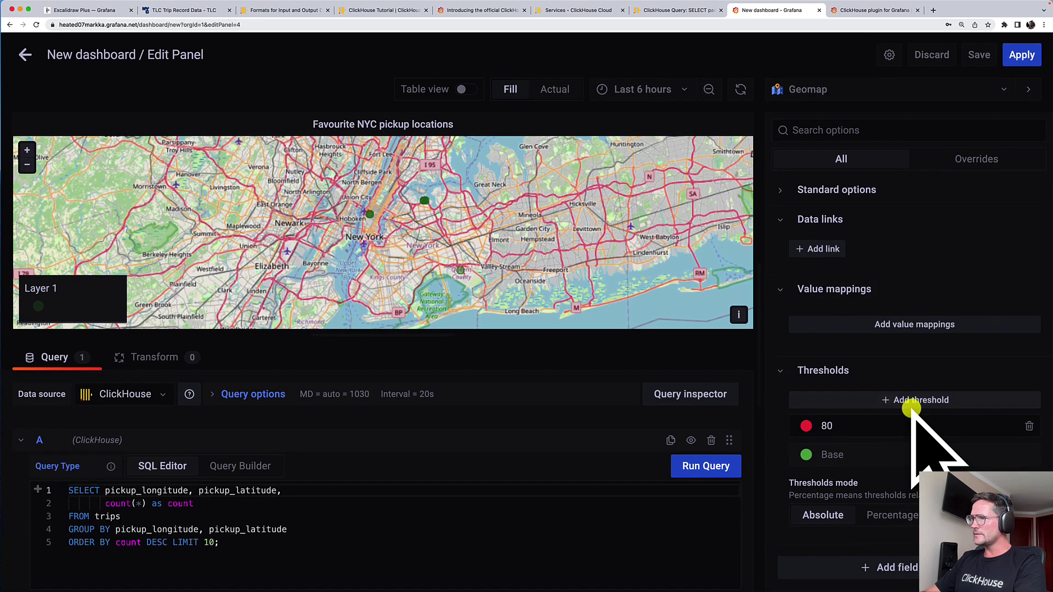
scroll(912, 409, up, 4)
scroll(912, 409, up, 5)
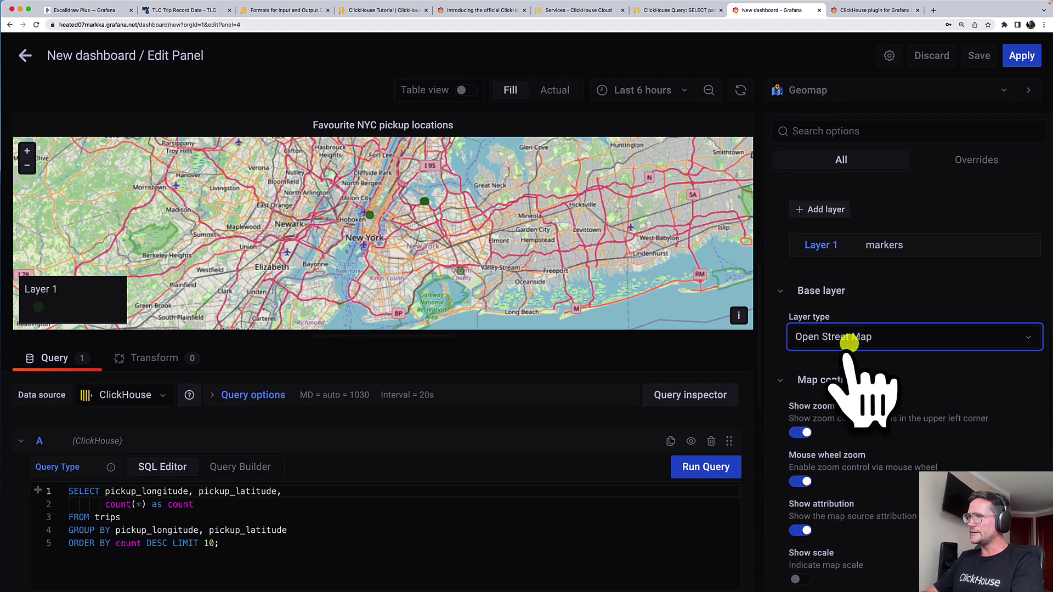
click(860, 337)
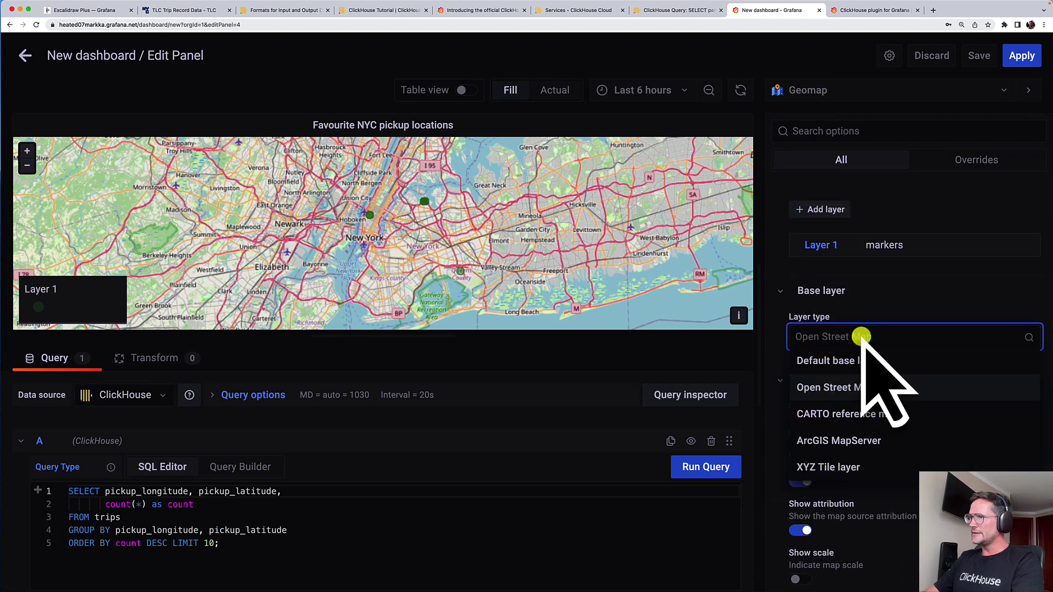
click(873, 438)
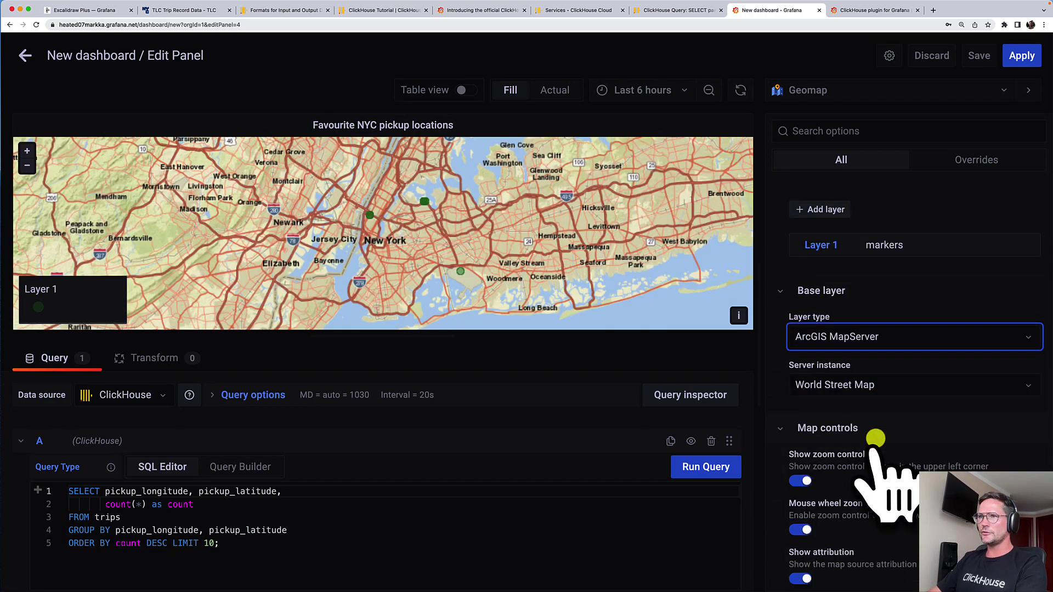
Revert to the Default base layer and save the current New York view as the initial view.
click(870, 336)
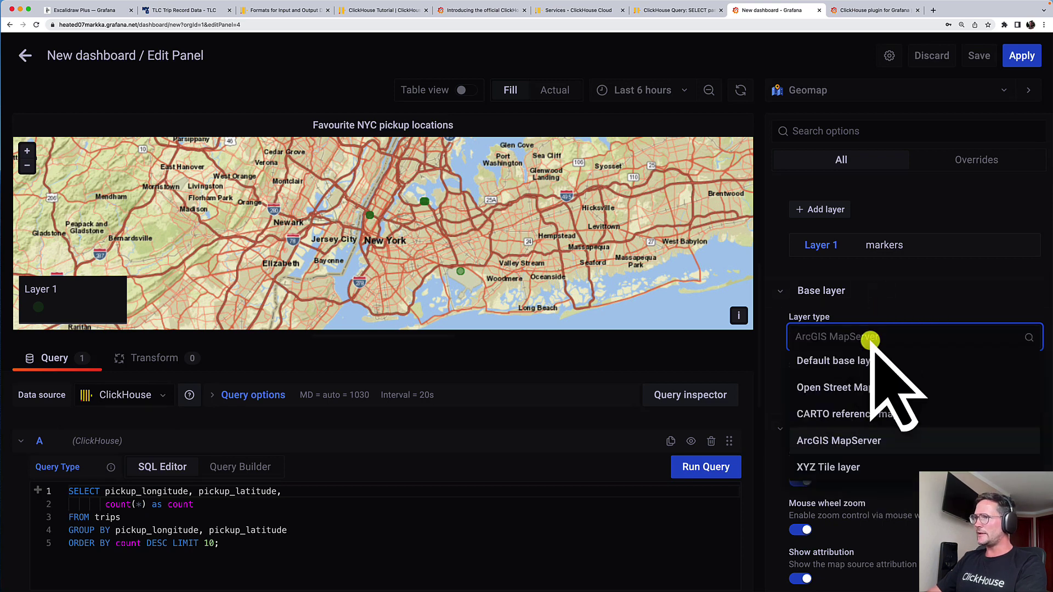
click(867, 361)
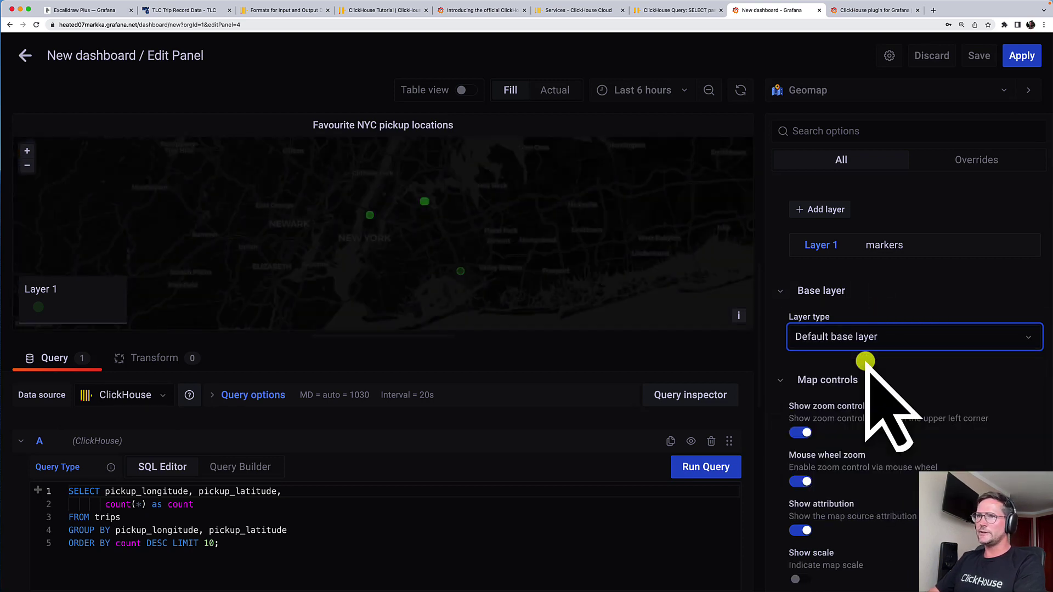
scroll(866, 361, up, 10)
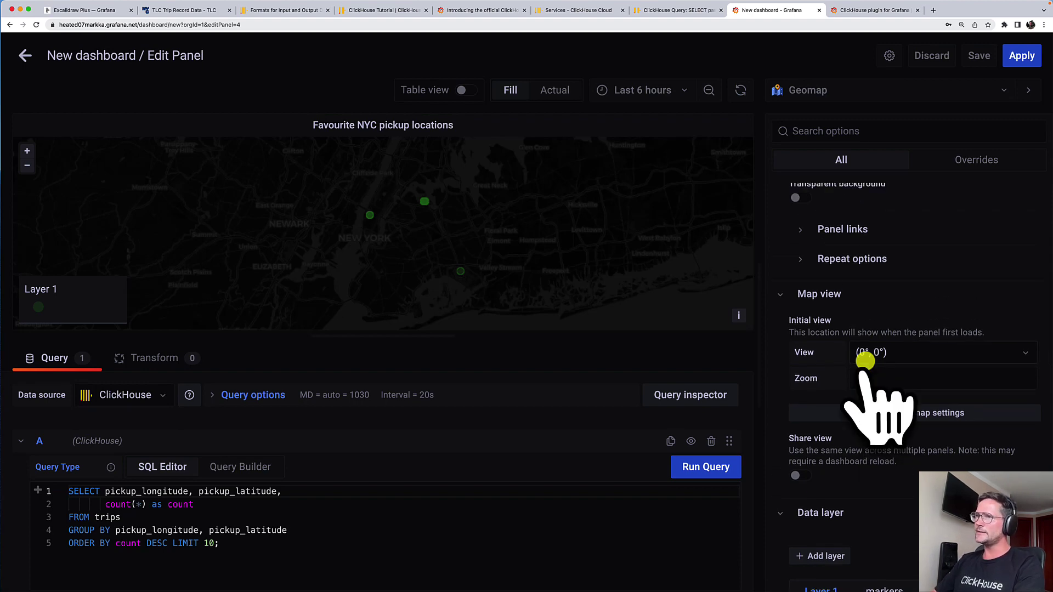
click(917, 414)
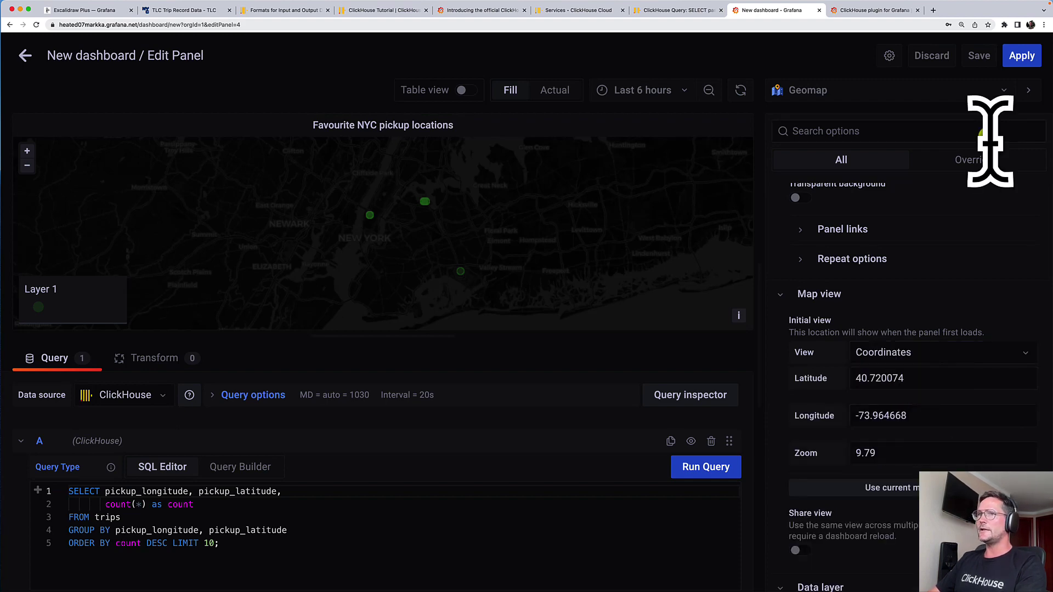
Apply the geomap panel to the dashboard and return to the Excalidraw architecture diagram.
click(1022, 55)
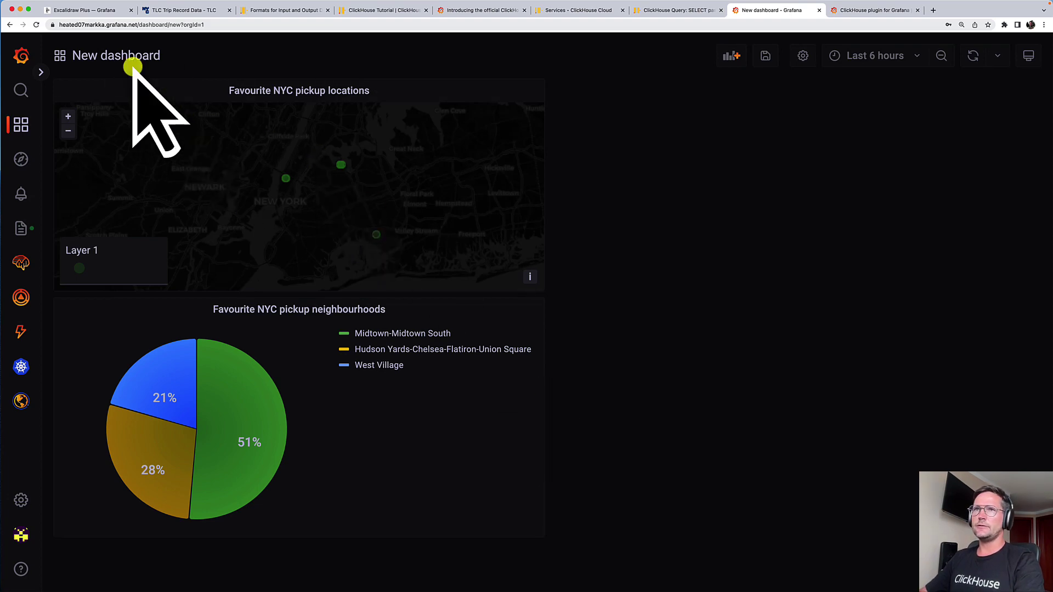
click(104, 12)
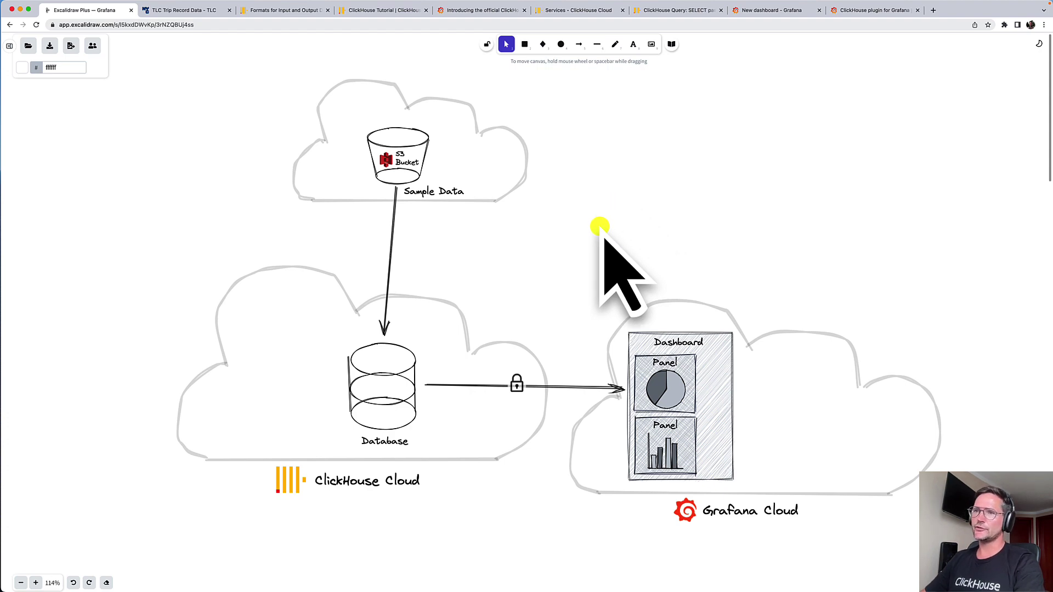
Scroll the Excalidraw canvas down to the diagram showing SQL Query arrows from both panels to ClickHouse.
scroll(574, 354, down, 10)
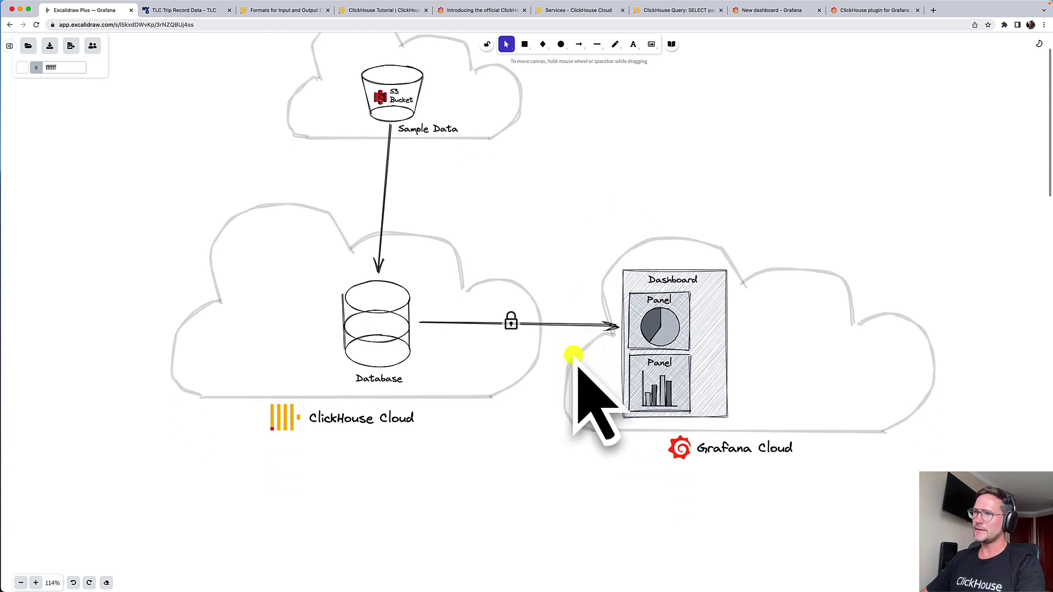
scroll(574, 354, down, 1)
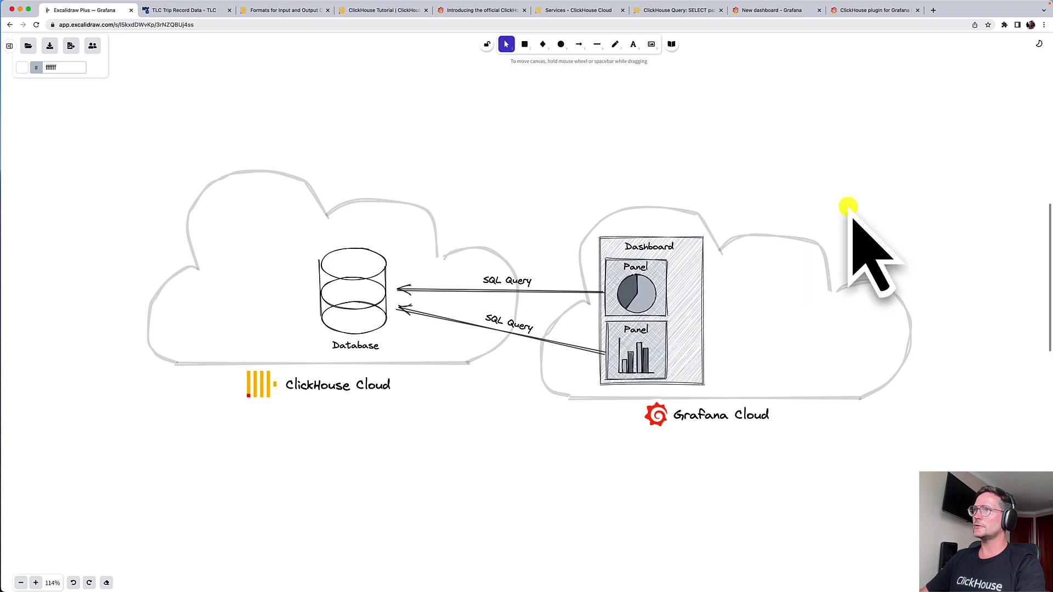
Go back to the 'New dashboard' in Grafana and open its auto-refresh interval choices.
click(784, 12)
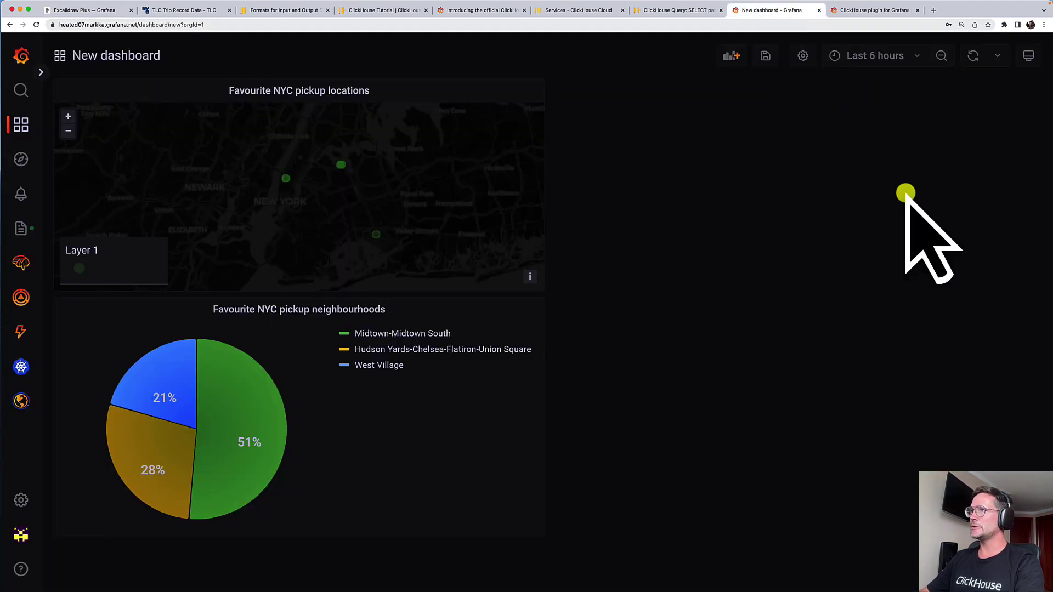
click(998, 55)
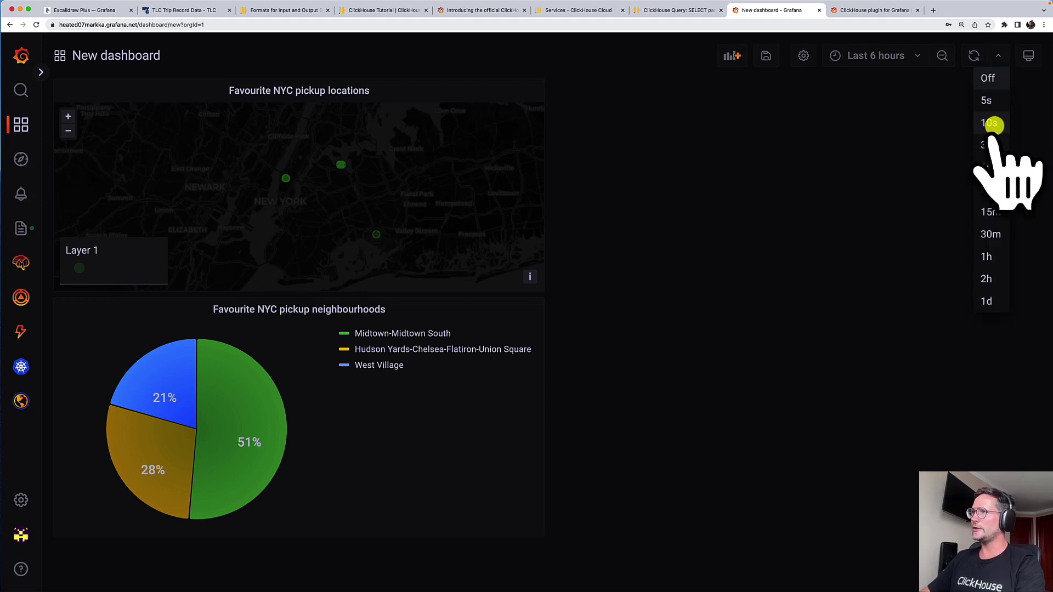
Show the Excalidraw diagram of both dashboard panels querying ClickHouse Cloud again.
click(85, 10)
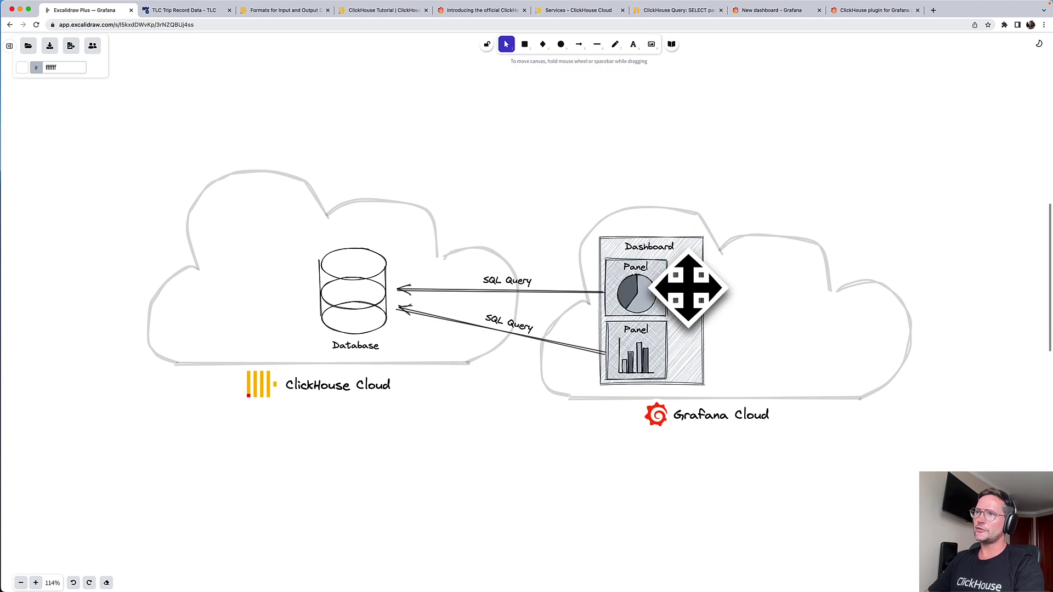
Scroll the Excalidraw canvas down to the diagram where both queries filter on filter-column = 'value-2'.
scroll(695, 333, down, 15)
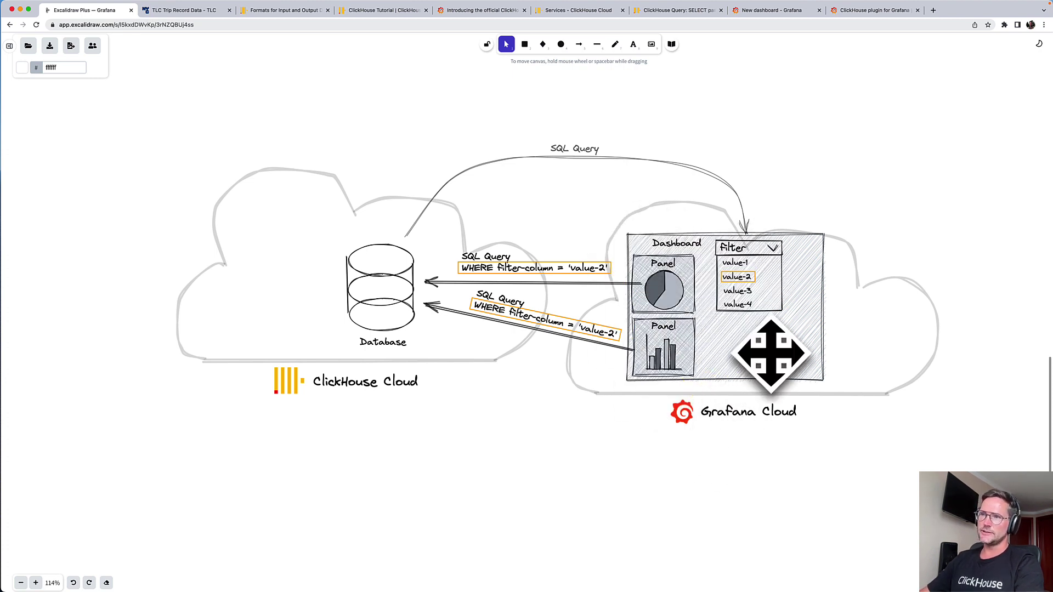
Scroll the canvas to the 'last 6 hours' diagram whose panel queries add a WHERE time-column condition.
scroll(771, 354, down, 10)
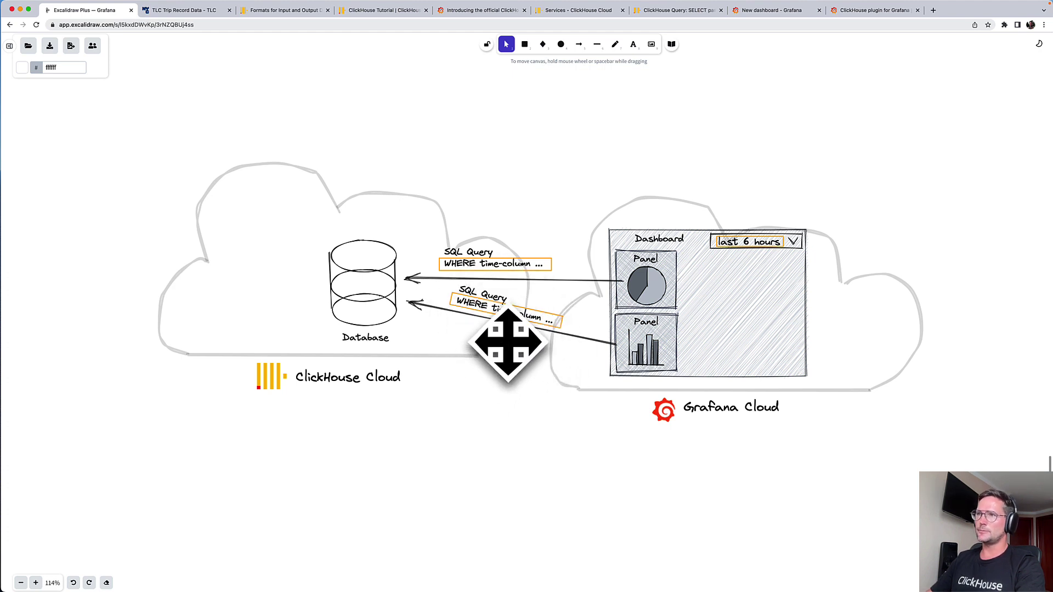
scroll(510, 357, up, 1)
click(512, 367)
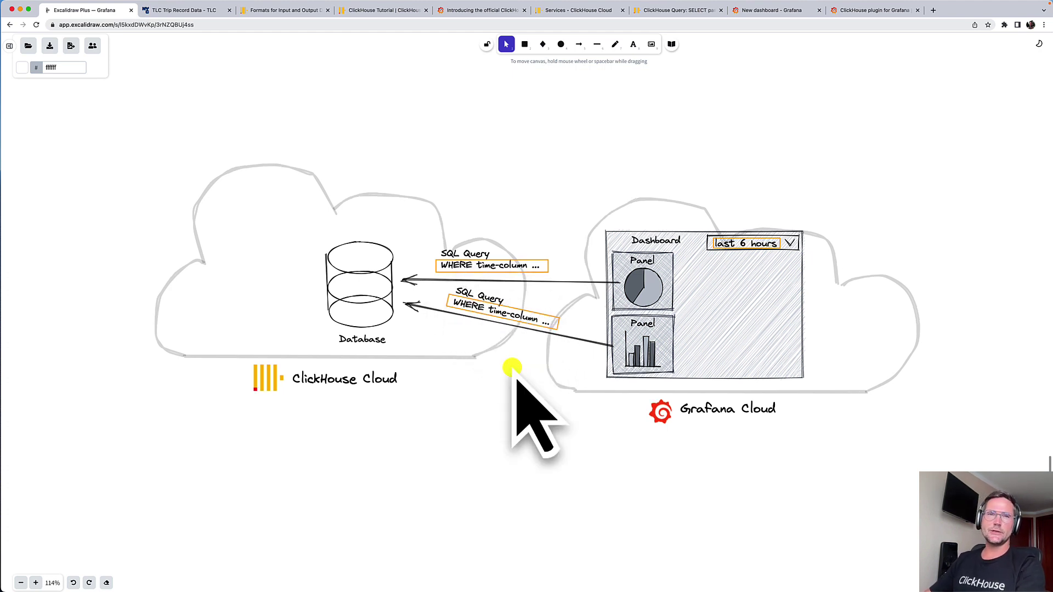